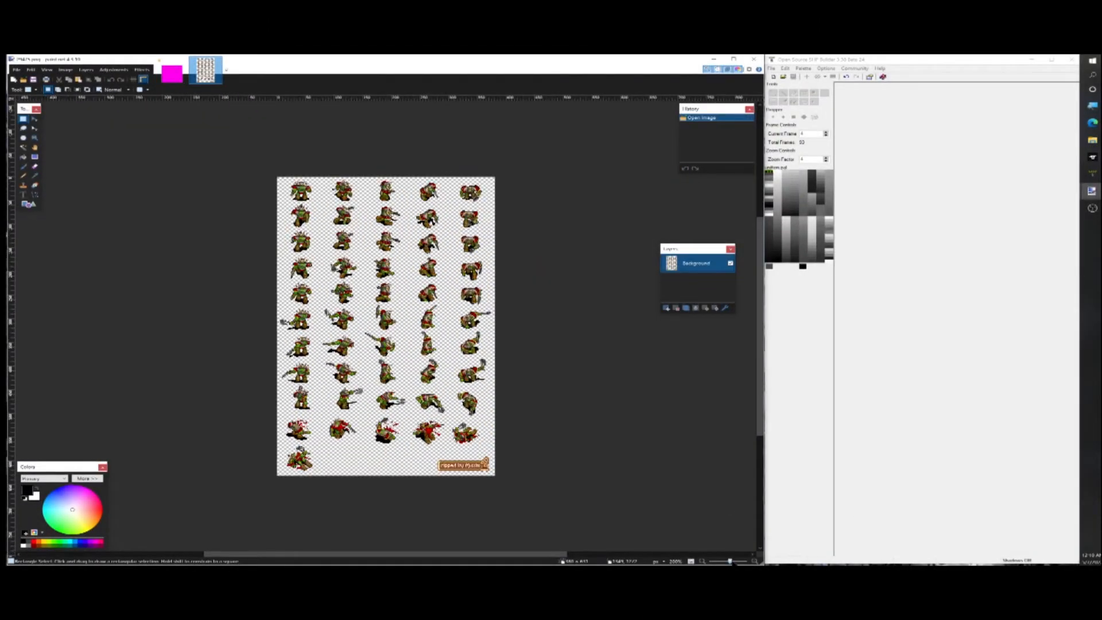
Step: Erase the four rows of axe-swinging attack sprites and their leftover pixels, keeping the upper five rows and the death sprites
left_click(732, 562)
left_click_drag(229, 298, 544, 462)
key("Delete")
left_click_drag(465, 290, 363, 309)
key("Delete")
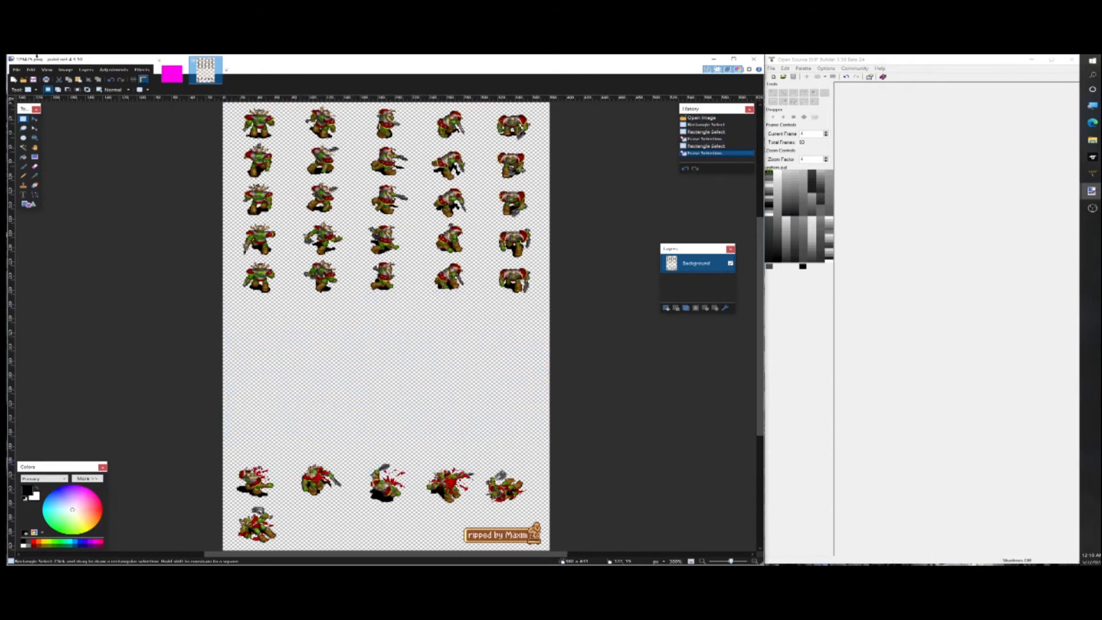
Step: Save the sheet with the walking sprites as a separate PNG on the Desktop
left_click(17, 69)
left_click(29, 127)
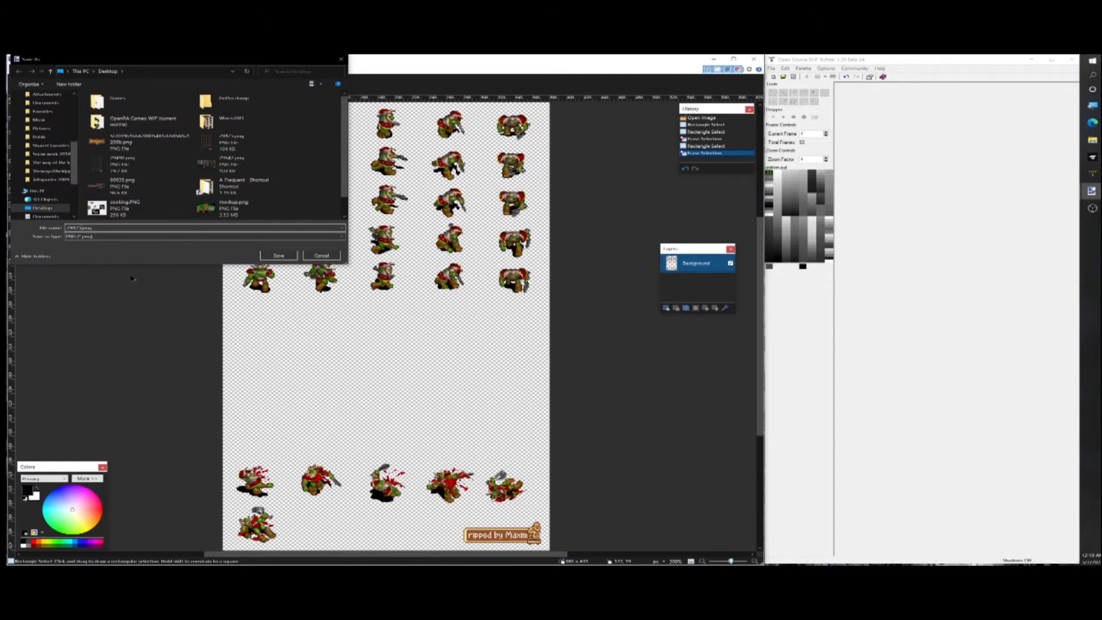
left_click(279, 256)
left_click(620, 374)
Step: Restore the erased attack rows and erase the walking sprites in rows two to five, including the leftover fragments
key("ctrl+z")
key("ctrl+z")
key("ctrl+z")
mouse_move(537, 151)
left_mouse_down()
mouse_move(329, 195)
mouse_move(243, 272)
mouse_move(234, 294)
left_mouse_up()
key("Delete")
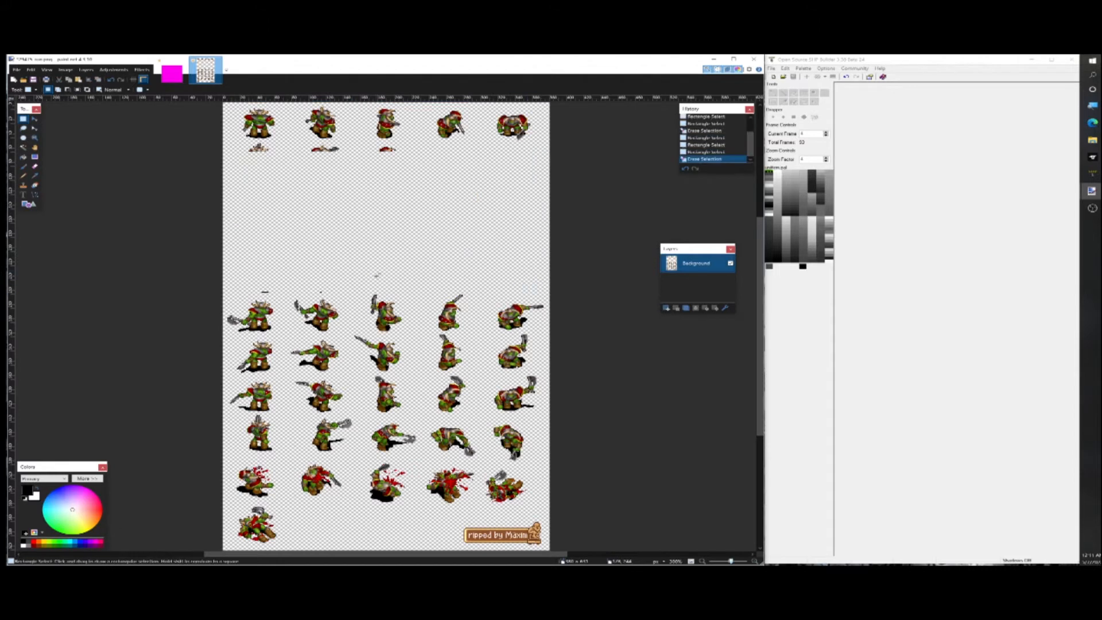
mouse_move(406, 161)
left_mouse_down()
mouse_move(241, 144)
mouse_move(275, 151)
left_mouse_up()
key("Delete")
key("Delete")
Step: Cut the top row of standing sprites and paste it directly above the attack rows
mouse_move(535, 106)
left_mouse_down()
mouse_move(253, 171)
mouse_move(237, 145)
left_mouse_up()
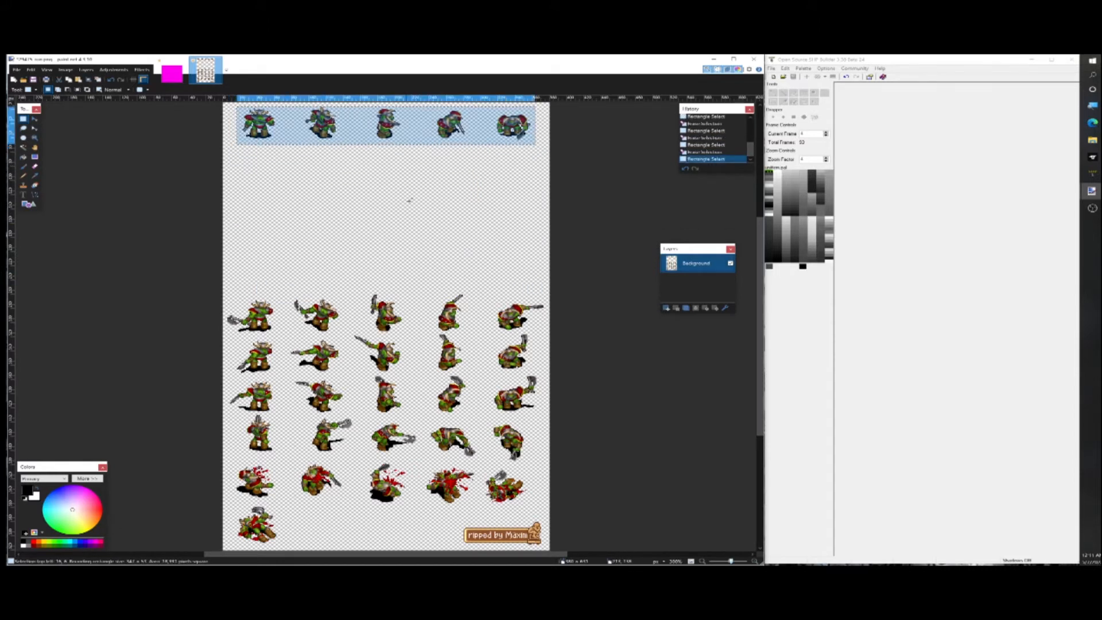
key("ctrl+x")
key("ctrl+v")
left_click_drag(547, 146, 548, 300)
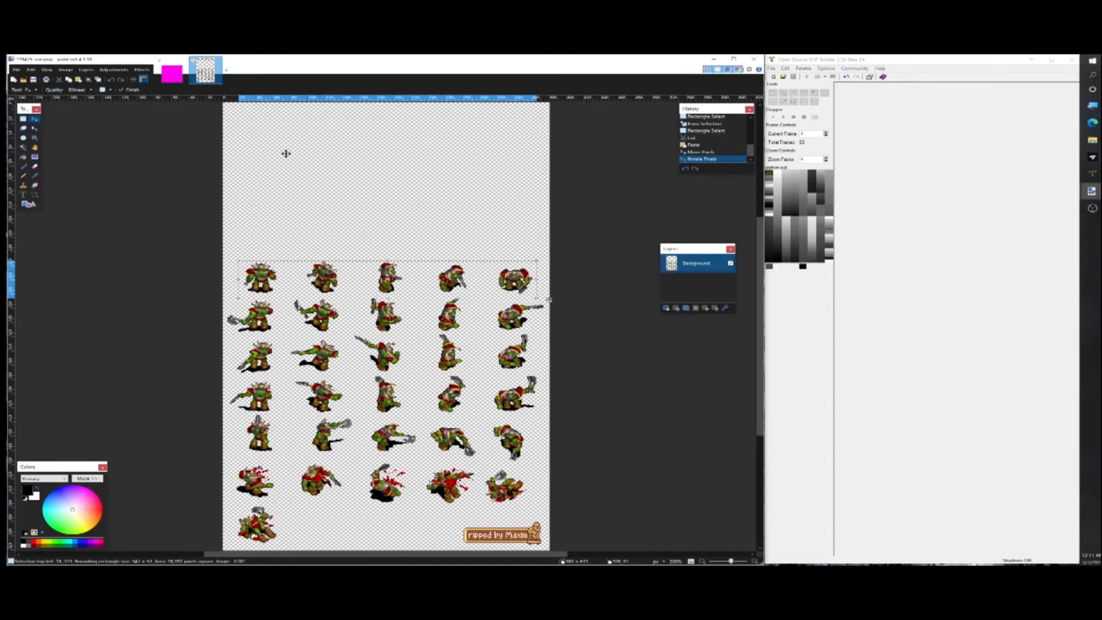
key("ctrl+d")
Step: Save the sheet with the attack sprites as another separate PNG on the Desktop
key("ctrl+shift+s")
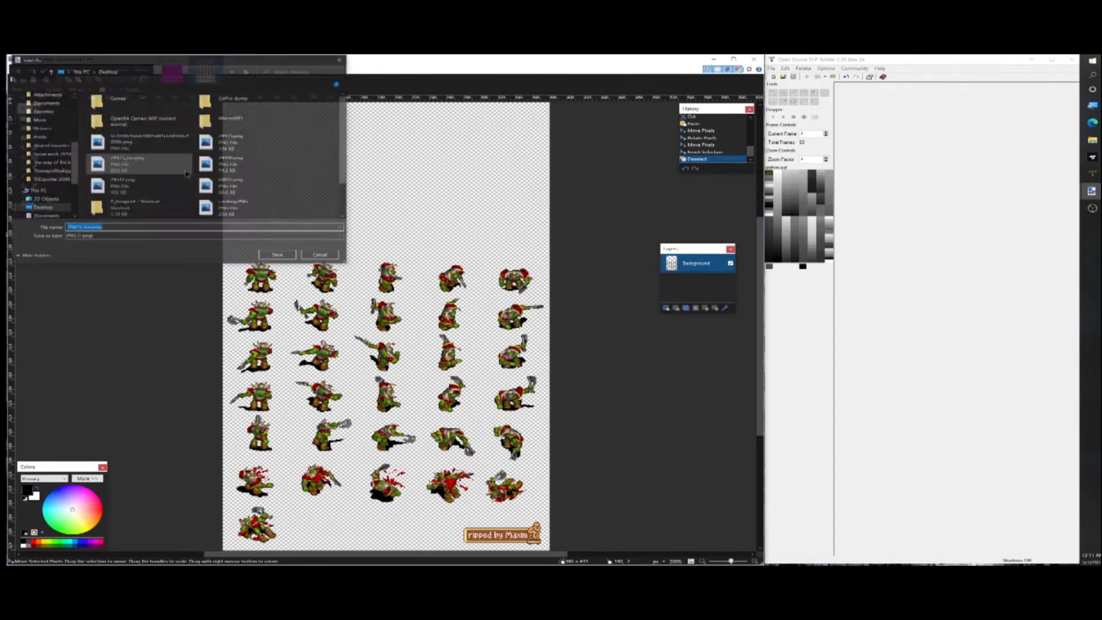
key("Return")
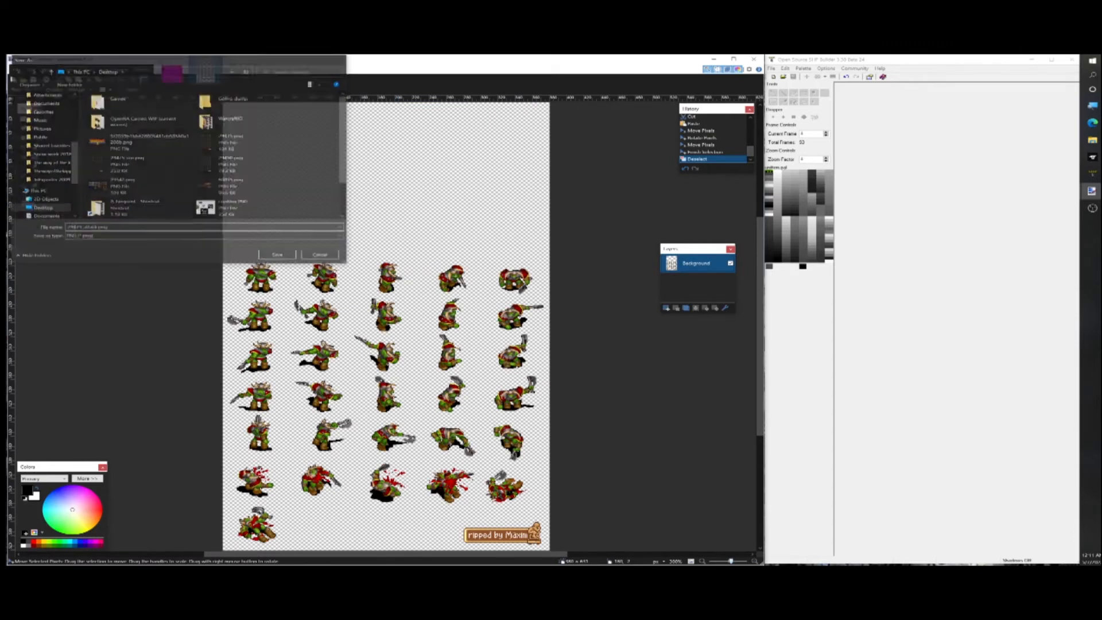
key("Return")
Step: Open the saved walking-sprite sheet and place it first among the open images
left_click(372, 325)
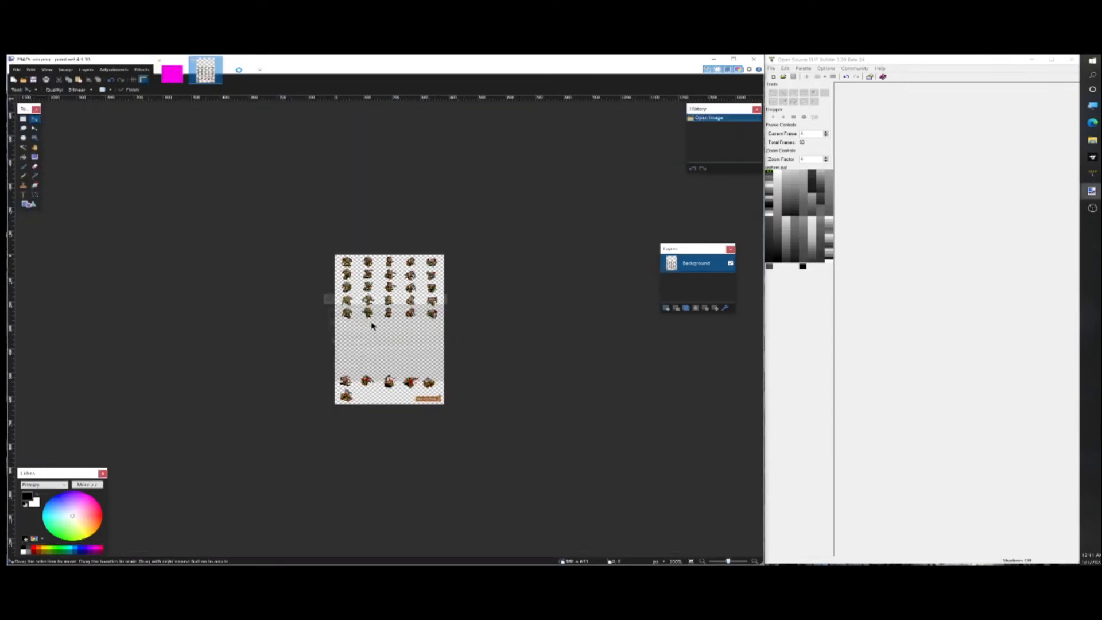
left_click_drag(231, 74, 162, 76)
left_click_drag(728, 559, 732, 561)
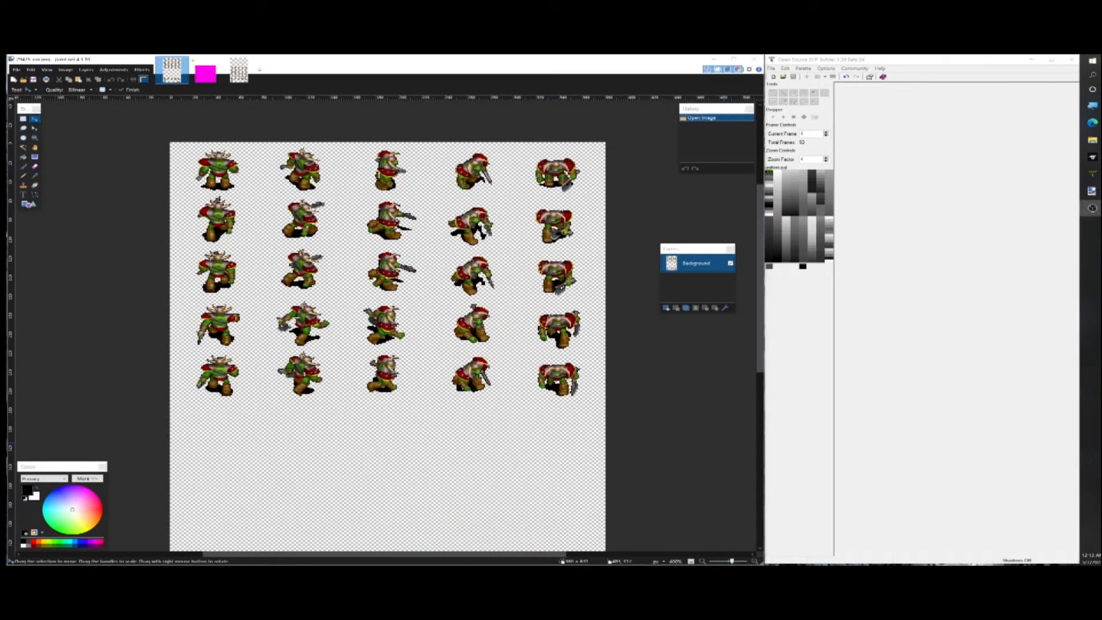
Step: In Open Source SHP Builder, create a new 77 by 77 SHP and apply the Tiberian Dawn temperat.pal palette
left_click(774, 70)
left_click(785, 79)
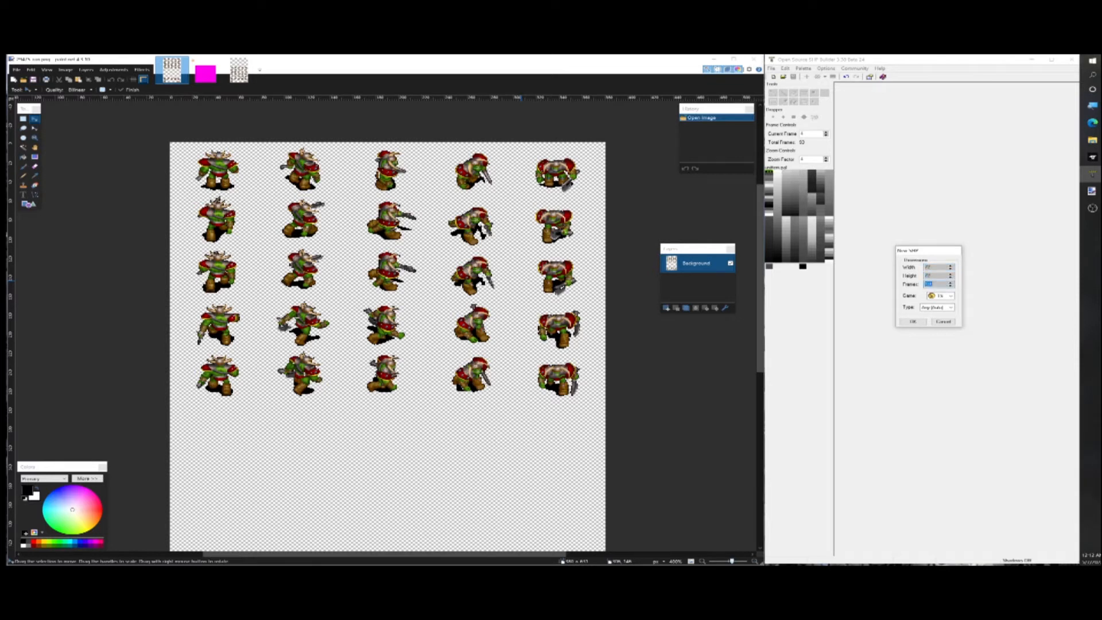
left_click(911, 321)
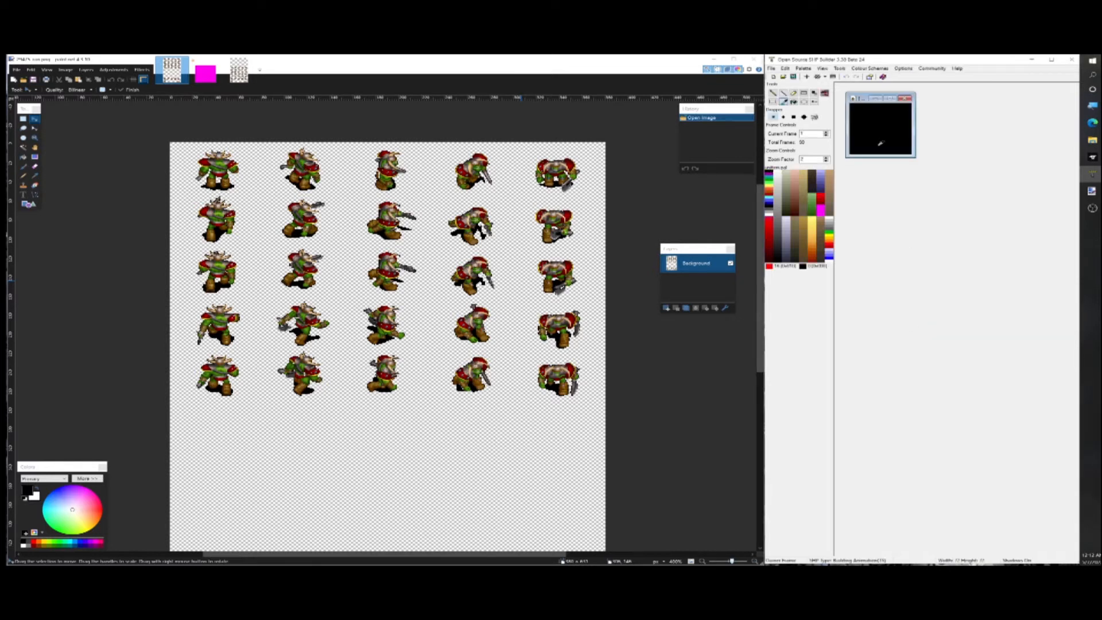
left_click(801, 70)
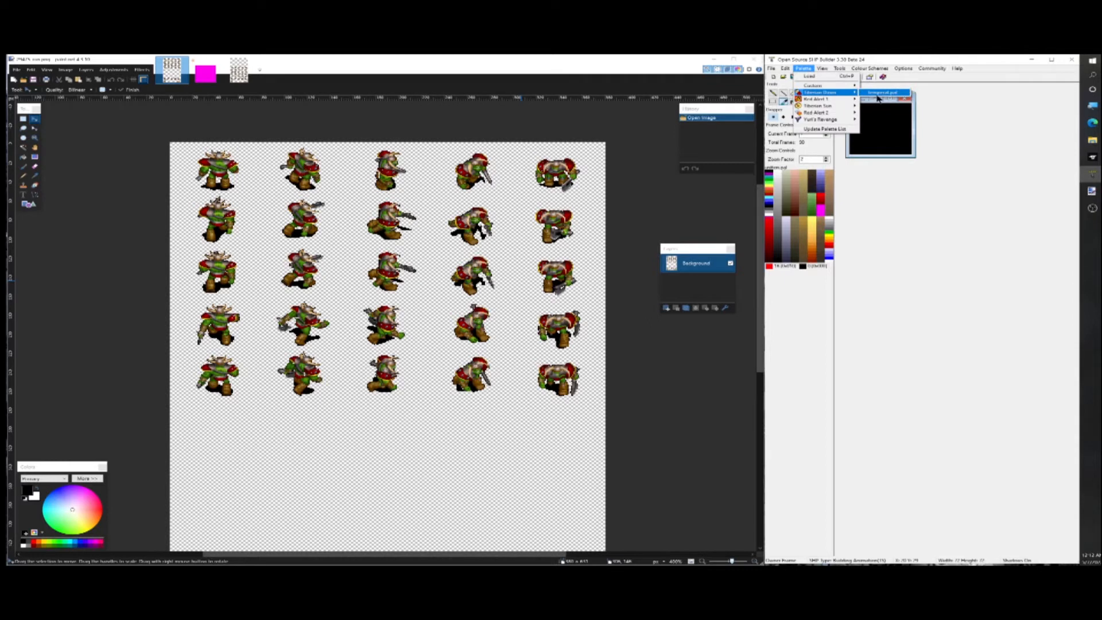
left_click(878, 92)
Step: Save the new SHP on the Desktop as wc2_grunt_timelapse in SHP (TD) format
left_click(771, 68)
left_click(782, 105)
type("wc2_grunt_temperat")
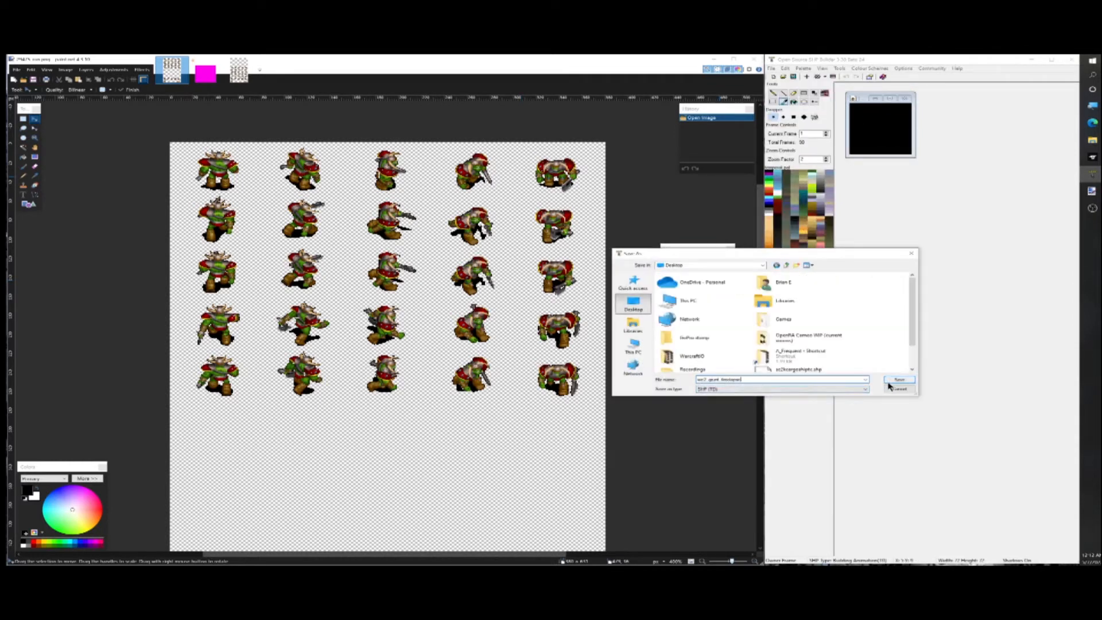
left_click(889, 382)
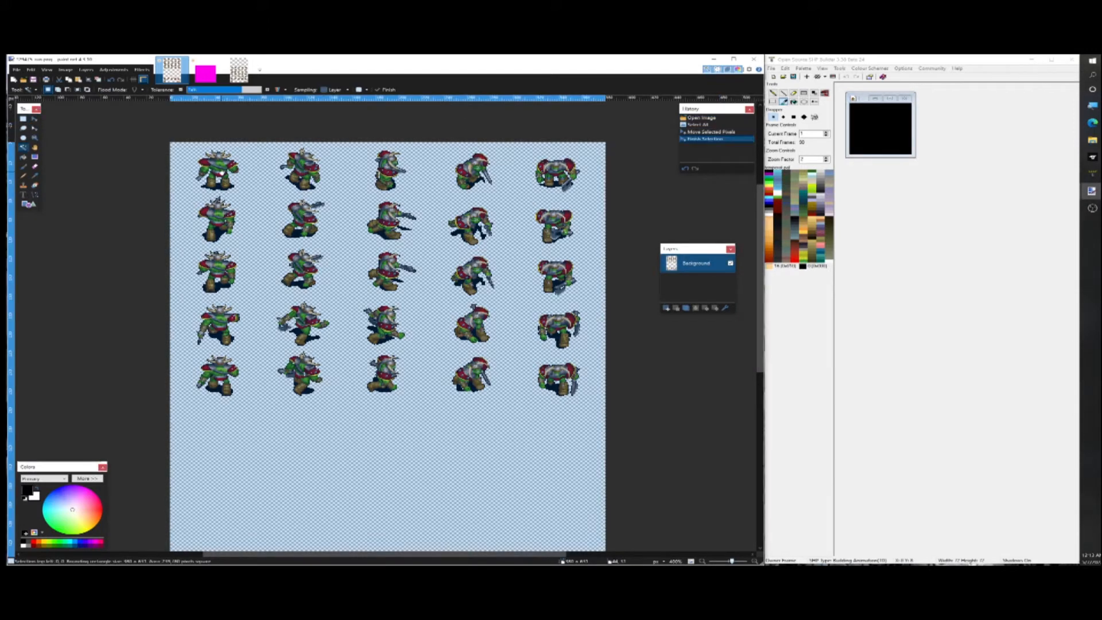
Step: In paint.net, copy the front-facing grunt from the sheet's top row onto the magenta staging canvas and center it
double_click(217, 160)
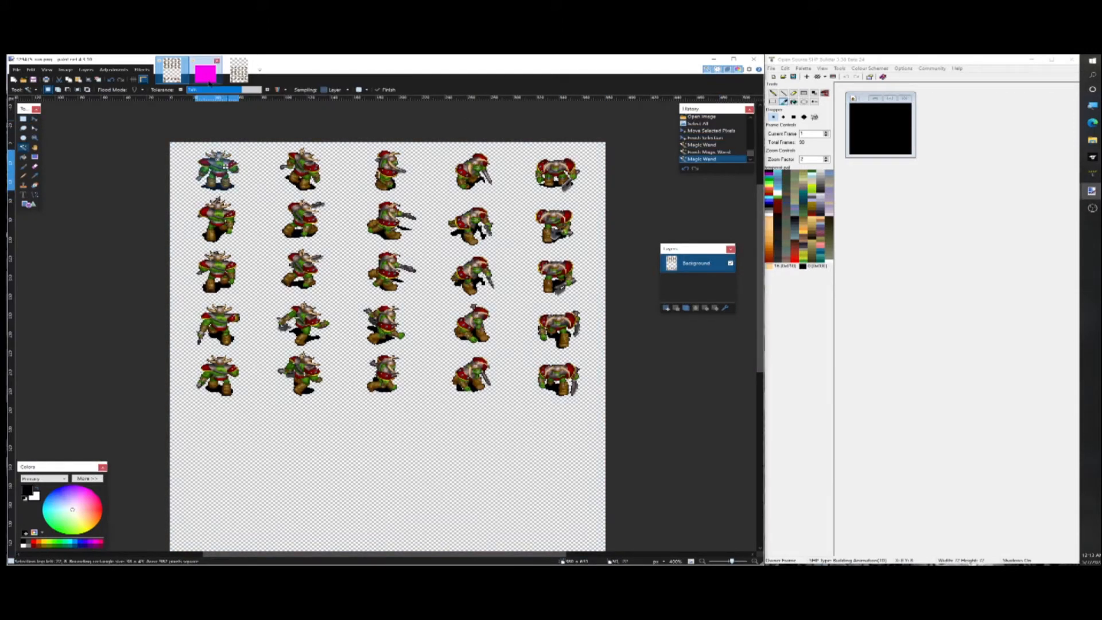
left_click(209, 83)
key("ctrl+v")
key("ctrl+d")
key("ctrl+f")
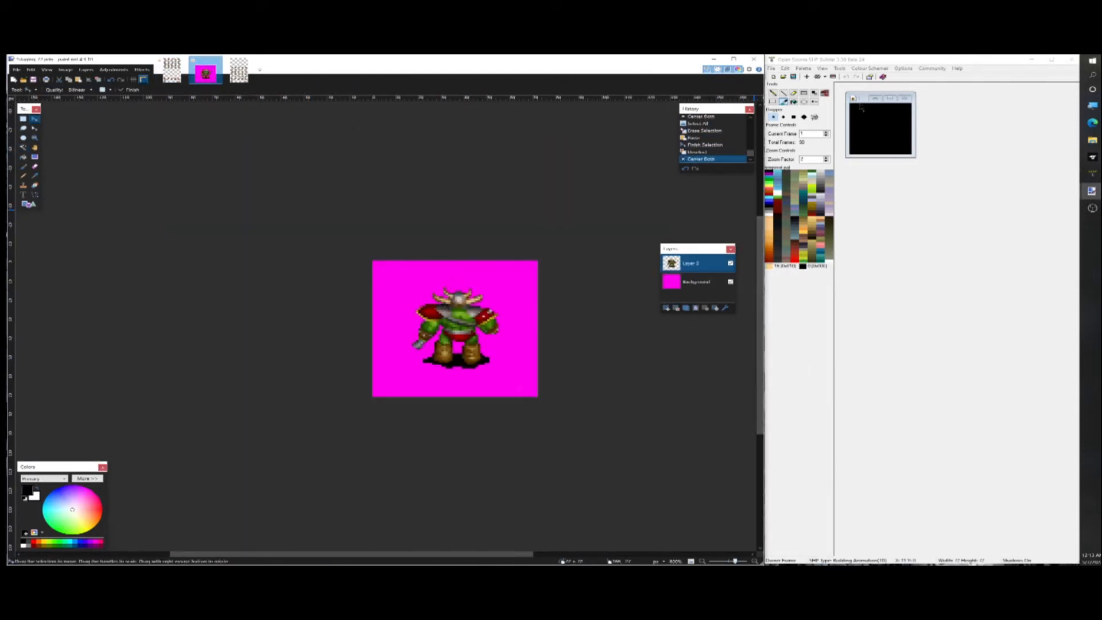
Step: Enlarge the SHP image window, paste the staged front-facing grunt into frame 1 and advance to frame 2
left_click_drag(915, 157, 981, 195)
key("ctrl+v")
left_click(827, 131)
Step: Select the second grunt in the walking sheet's top row with the Magic Wand for copying
left_click(172, 69)
key("s")
left_click_drag(280, 148, 321, 190)
left_click(308, 166)
key("s")
key("s")
key("s")
left_click(308, 166)
left_click(307, 166)
left_click(303, 166)
left_click(301, 164)
Step: Replace the sprite on the staging canvas with the top row's second grunt and center it
left_click(206, 72)
key("ctrl+a")
key("Delete")
key("ctrl+v")
key("ctrl+d")
key("ctrl+f")
Step: Paste the staged second grunt into SHP frame 2 and advance to frame 3
left_click(930, 163)
key("ctrl+v")
left_click(827, 131)
Step: Replace the staged sprite with the third grunt from the sheet's top row, centered on the magenta canvas
left_click(171, 69)
key("ctrl+z")
left_click(387, 164)
left_click(387, 187)
key("ctrl+c")
key("ctrl+Tab")
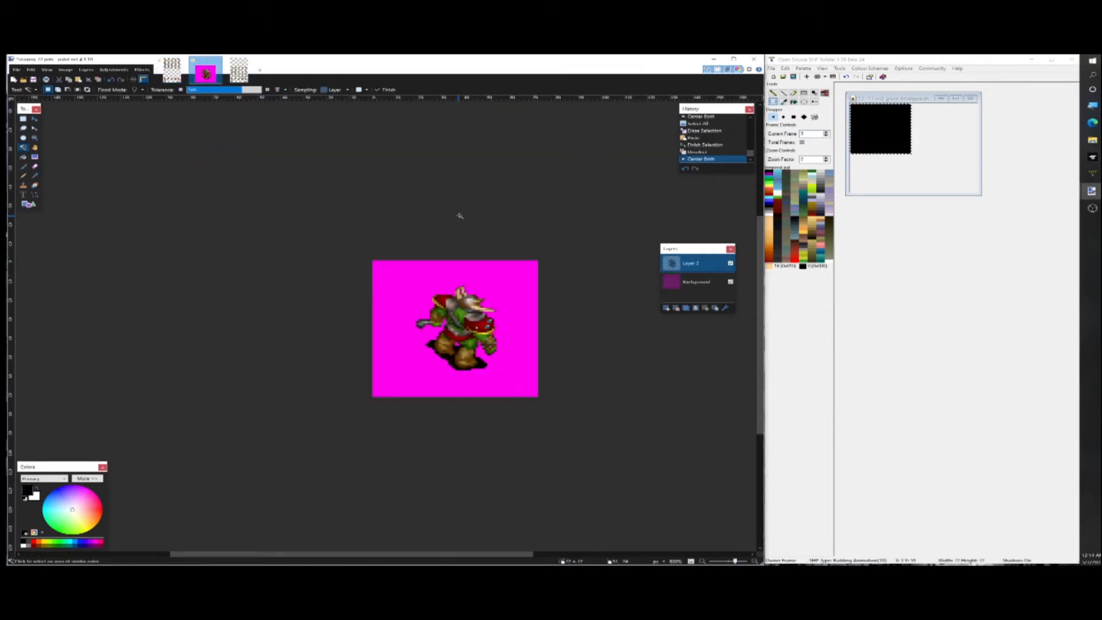
key("ctrl+a")
key("Delete")
key("ctrl+v")
key("ctrl+d")
key("ctrl+f")
Step: Copy the merged staging image, paste it into SHP frame 3 and advance to frame 4
key("ctrl+shift+c")
left_click(930, 164)
key("ctrl+v")
left_click(826, 131)
Step: Replace the staged sprite with the fourth grunt from the sheet's top row, centered on the magenta canvas
left_click(171, 69)
key("ctrl+z")
left_click(476, 171)
left_click(475, 184)
key("ctrl+c")
key("ctrl+Tab")
key("ctrl+a")
key("Delete")
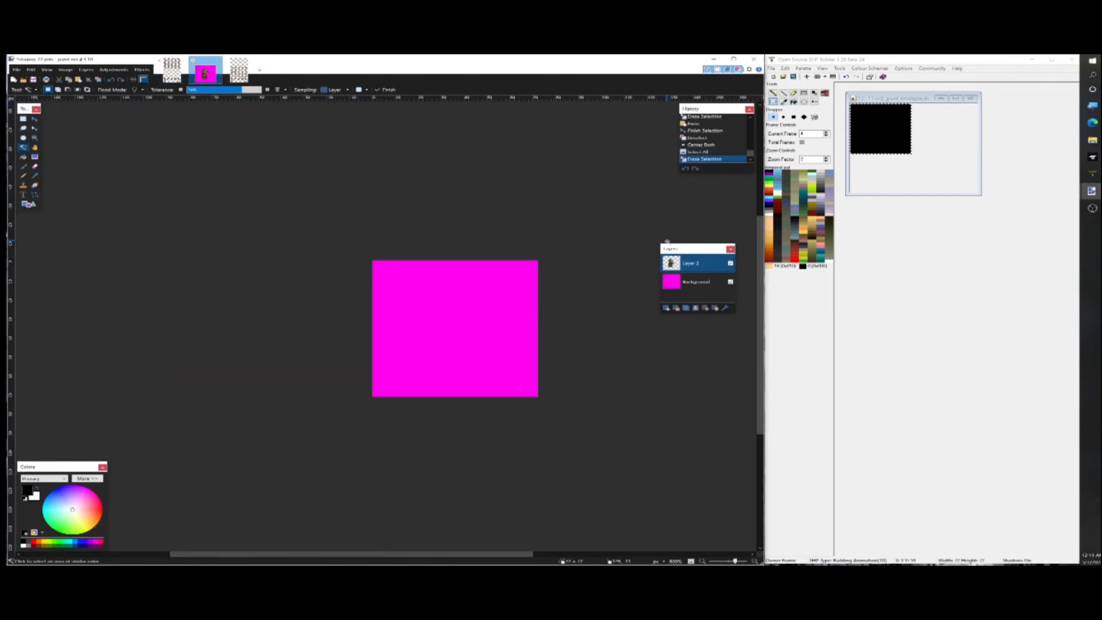
key("ctrl+v")
key("ctrl+d")
key("ctrl+f")
Step: Copy the merged staging image, paste it into SHP frame 4 and advance to frame 5
key("ctrl+shift+c")
left_click(940, 170)
key("ctrl+v")
left_click(827, 131)
Step: Replace the staged sprite with the rear-facing fifth grunt from the sheet's top row, centered on the magenta canvas
left_click(171, 69)
key("s")
left_click(558, 167)
key("ctrl+c")
key("ctrl+Tab")
key("ctrl+a")
key("Delete")
key("ctrl+v")
key("ctrl+d")
key("ctrl+f")
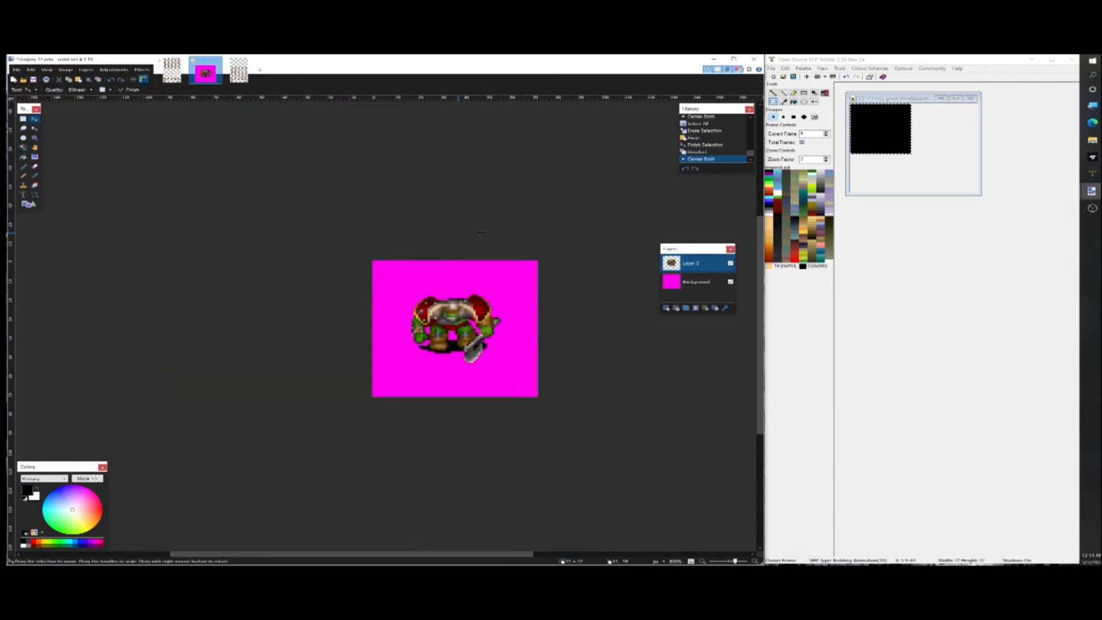
Step: Copy the merged staging image and paste it into SHP frame 5
key("ctrl+shift+c")
left_click(925, 155)
key("ctrl+v")
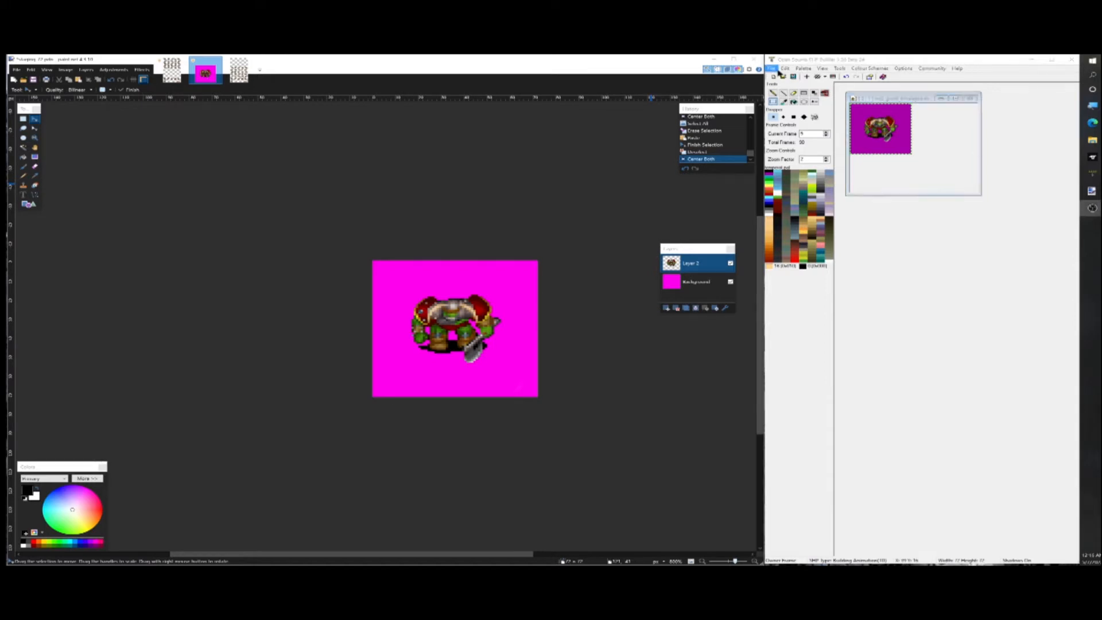
Step: Copy SHP frames 2 to 4 to destination frame 6
left_click(785, 68)
mouse_move(816, 92)
left_click(884, 93)
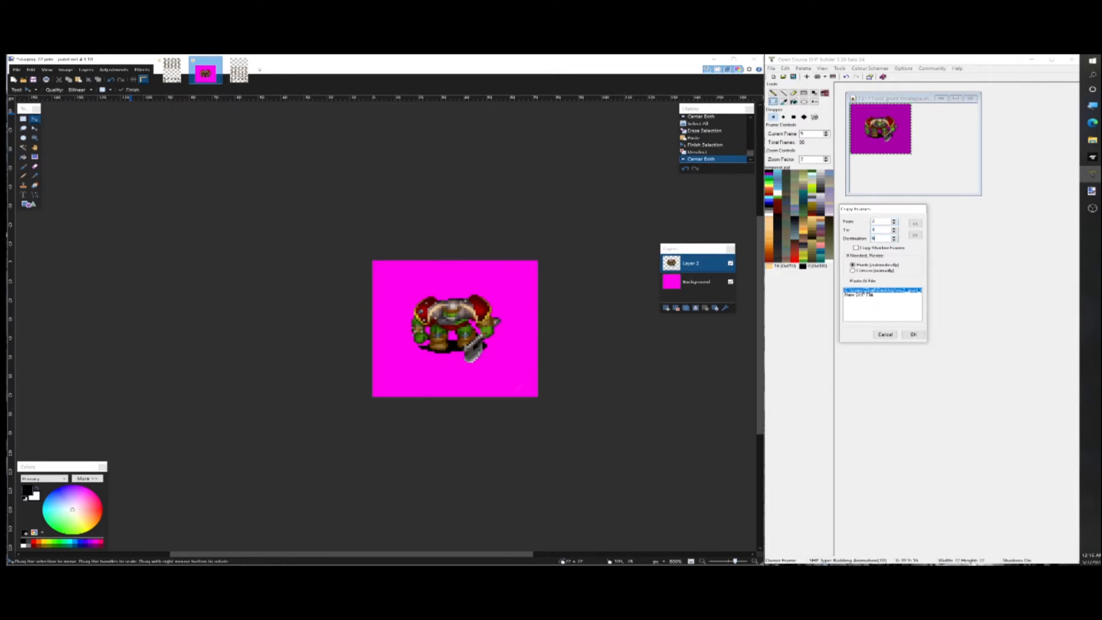
left_click(914, 334)
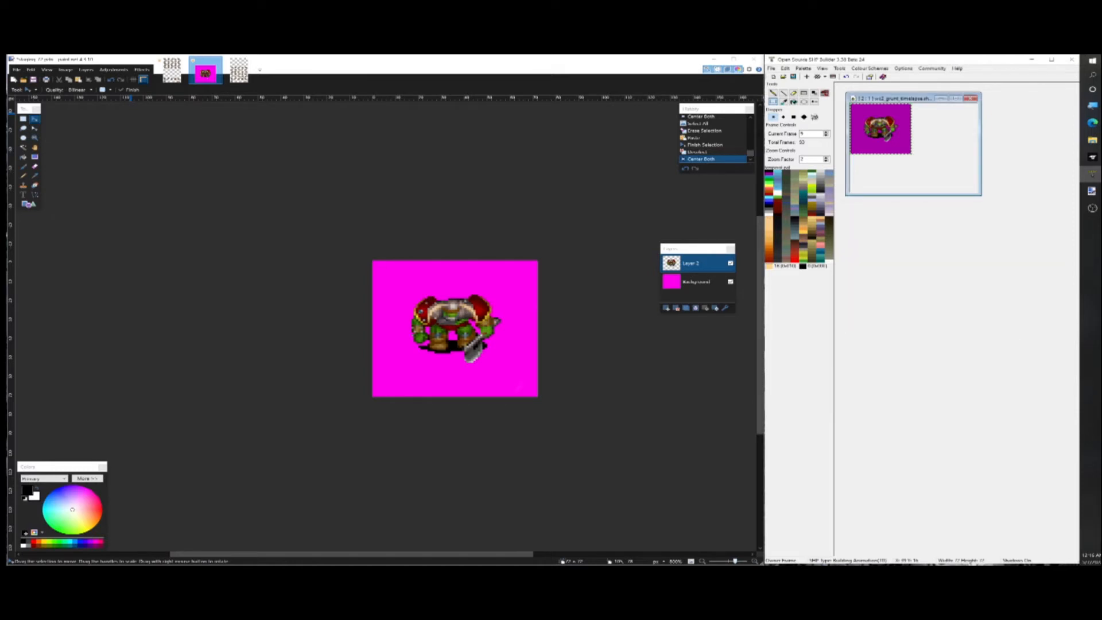
Step: Reverse the order of SHP frames 6 to 8
left_click(786, 69)
mouse_move(815, 93)
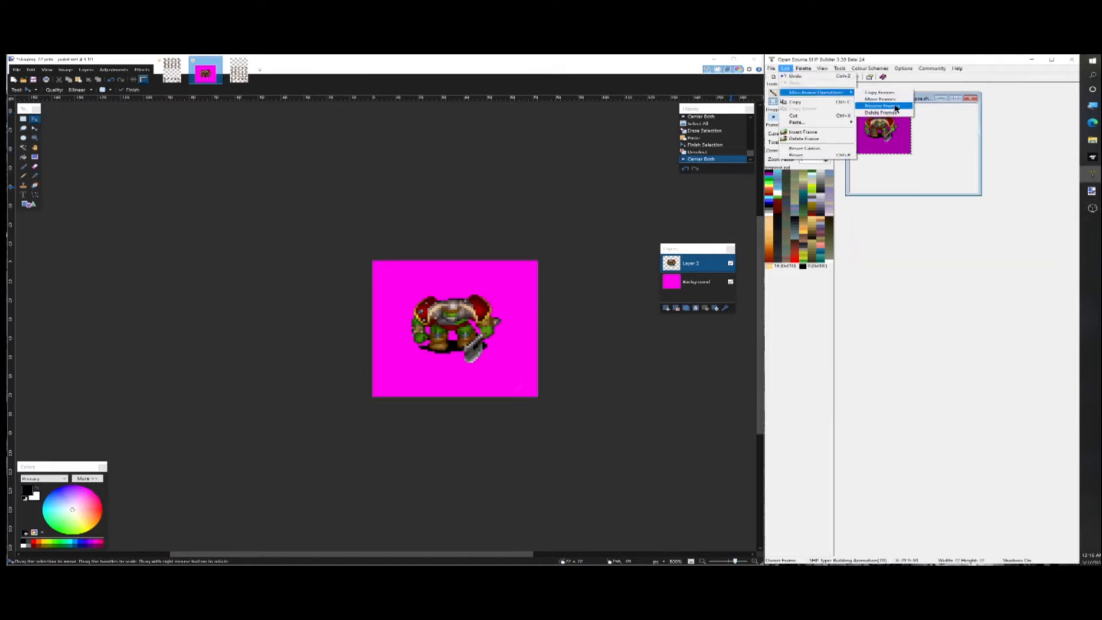
left_click(897, 107)
left_click_drag(105, 97, 908, 225)
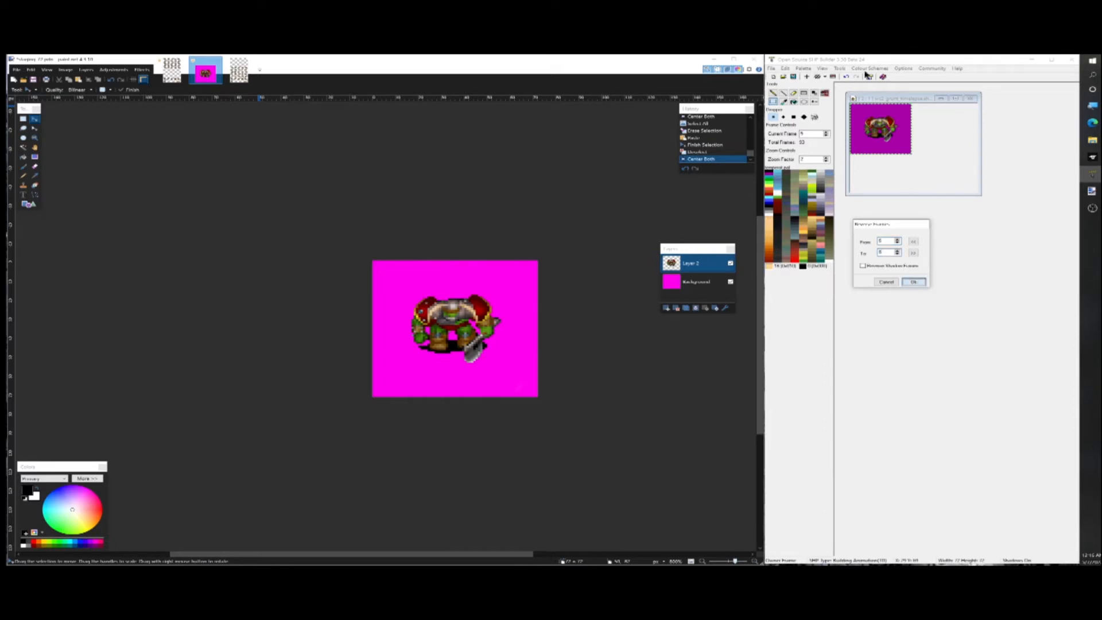
key("Return")
Step: Mirror only the SHP frames in the range 6 to 8
left_click(839, 69)
mouse_move(859, 107)
left_click(913, 107)
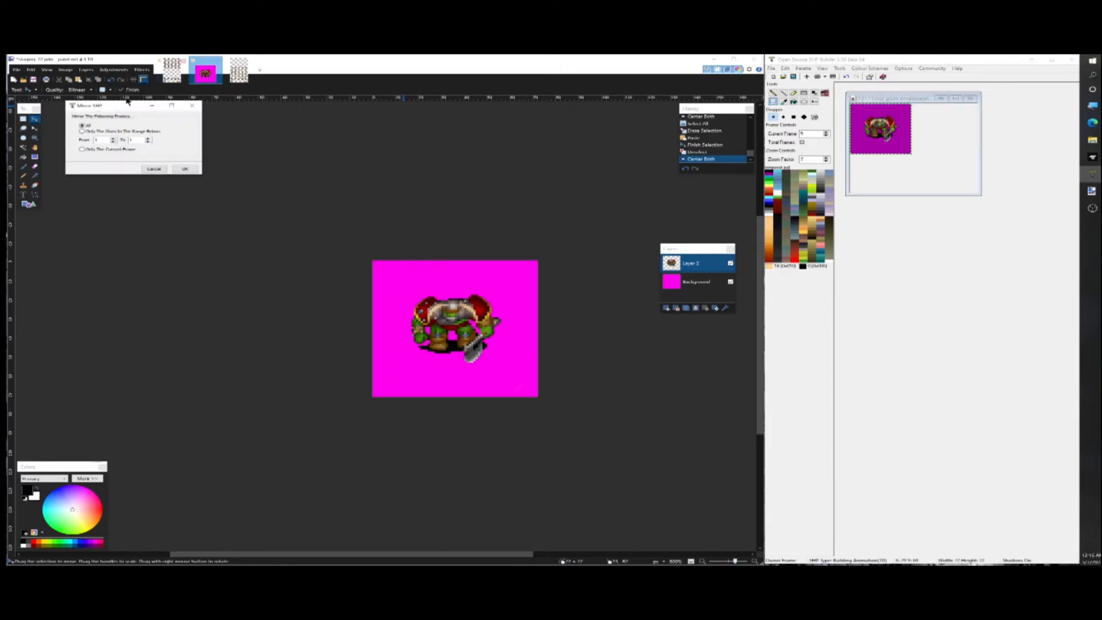
left_click_drag(128, 102, 917, 218)
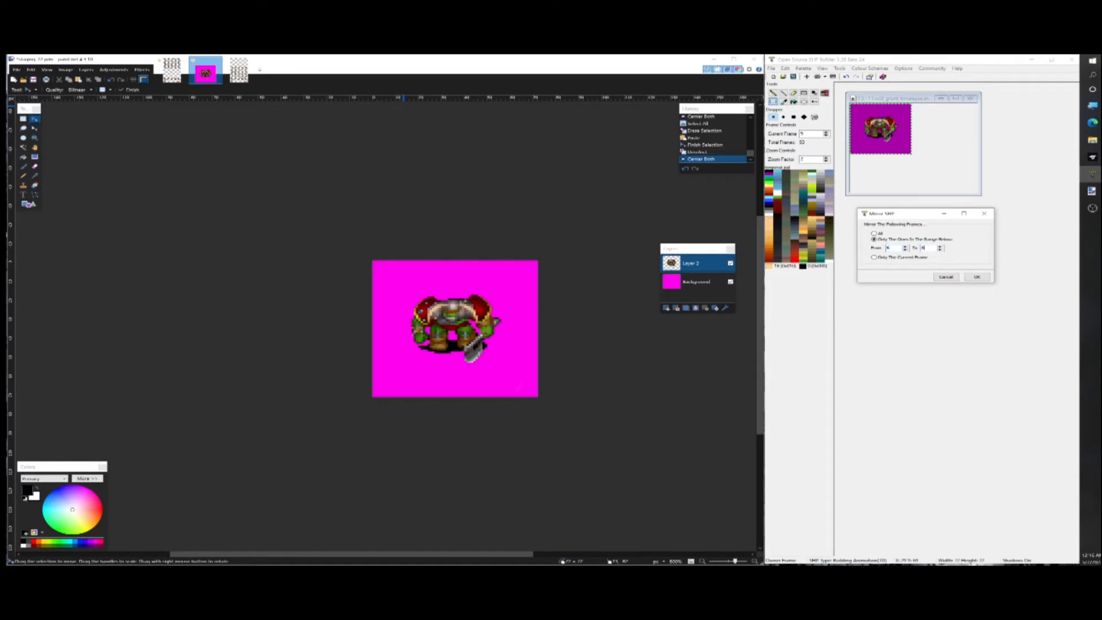
left_click(984, 277)
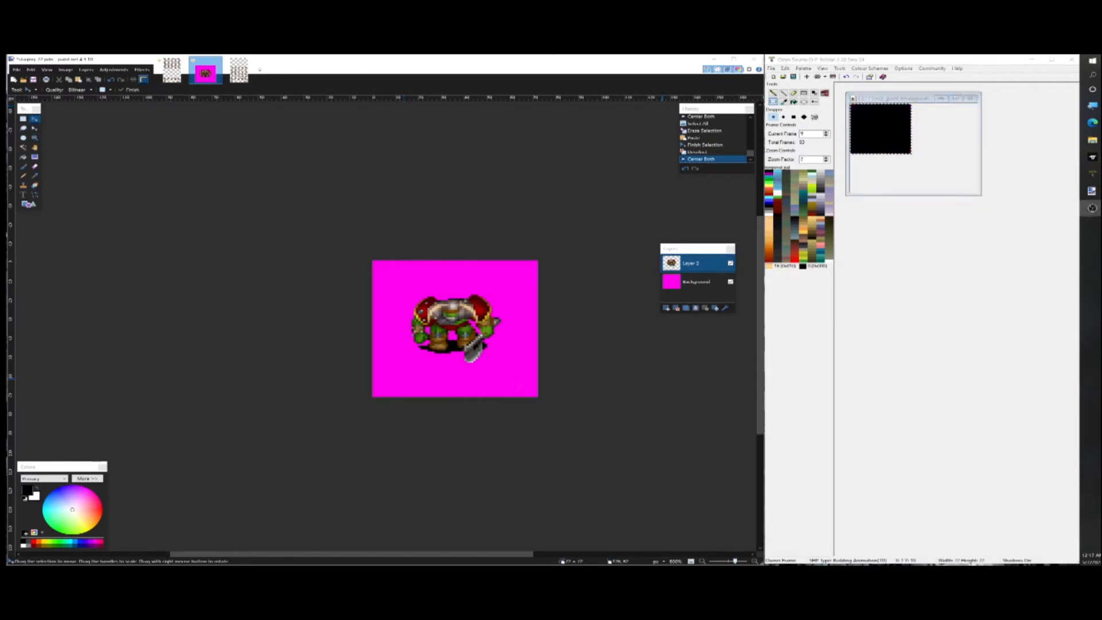
Step: Stage the top row's front-facing grunt centered on the magenta canvas, then place it in SHP frame 9 and advance to frame 10
left_click(170, 70)
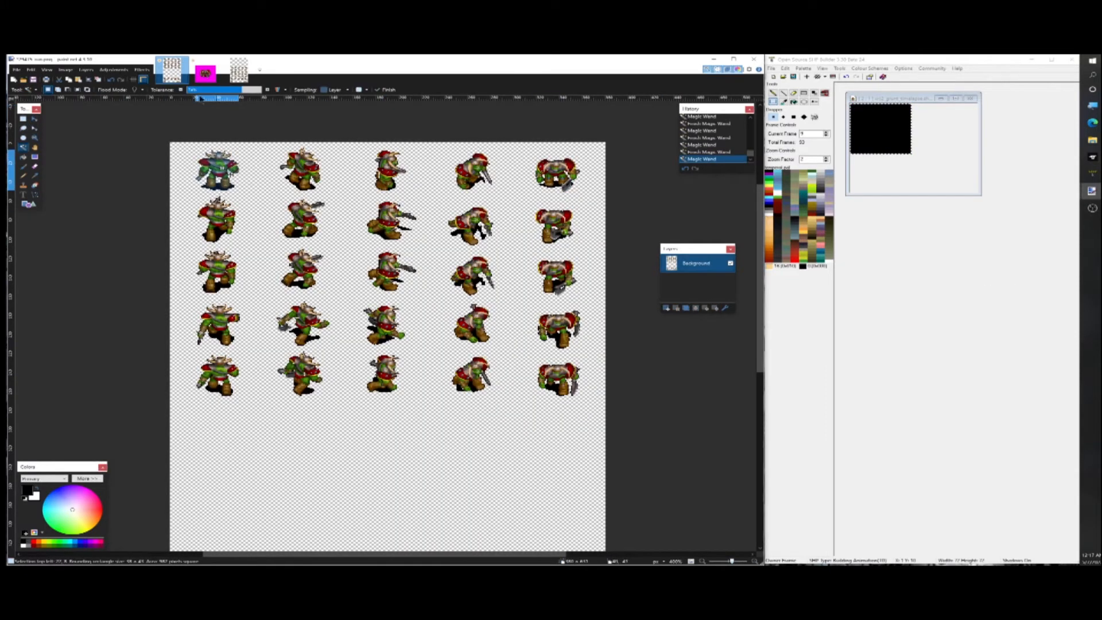
left_click(205, 71)
key("ctrl+a")
key("Delete")
key("ctrl+v")
key("ctrl+d")
key("ctrl+f")
left_click(845, 133)
left_click(826, 131)
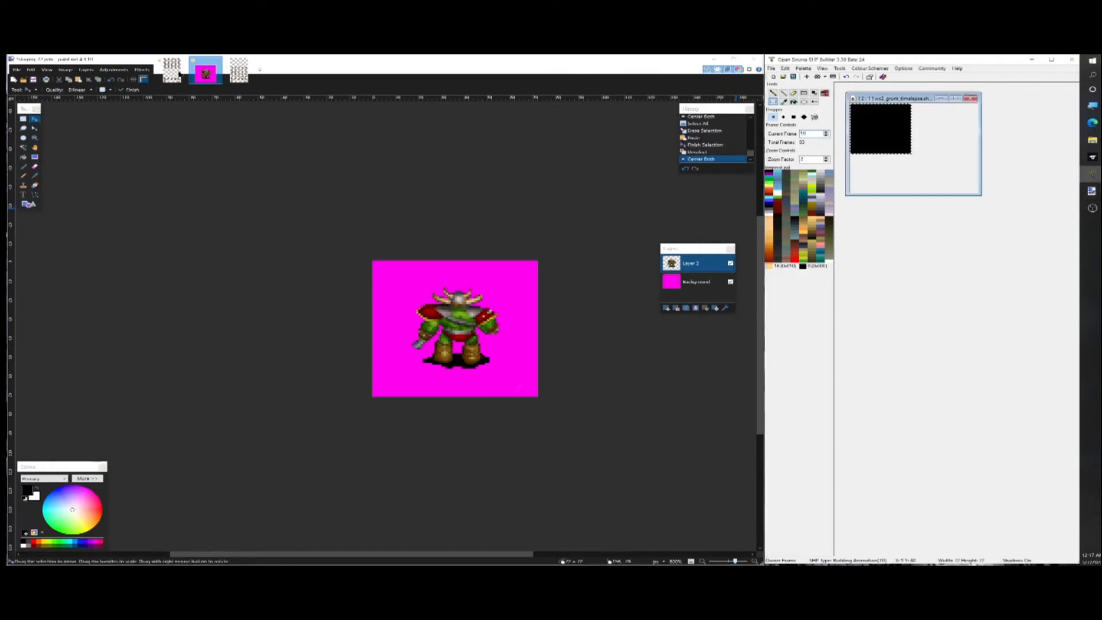
Step: Replace the staged sprite with the front-facing grunt from the sheet's second row and center it
left_click(172, 70)
left_click(221, 220)
left_click(205, 71)
key("ctrl+a")
key("Delete")
key("ctrl+v")
key("ctrl+d")
key("ctrl+f")
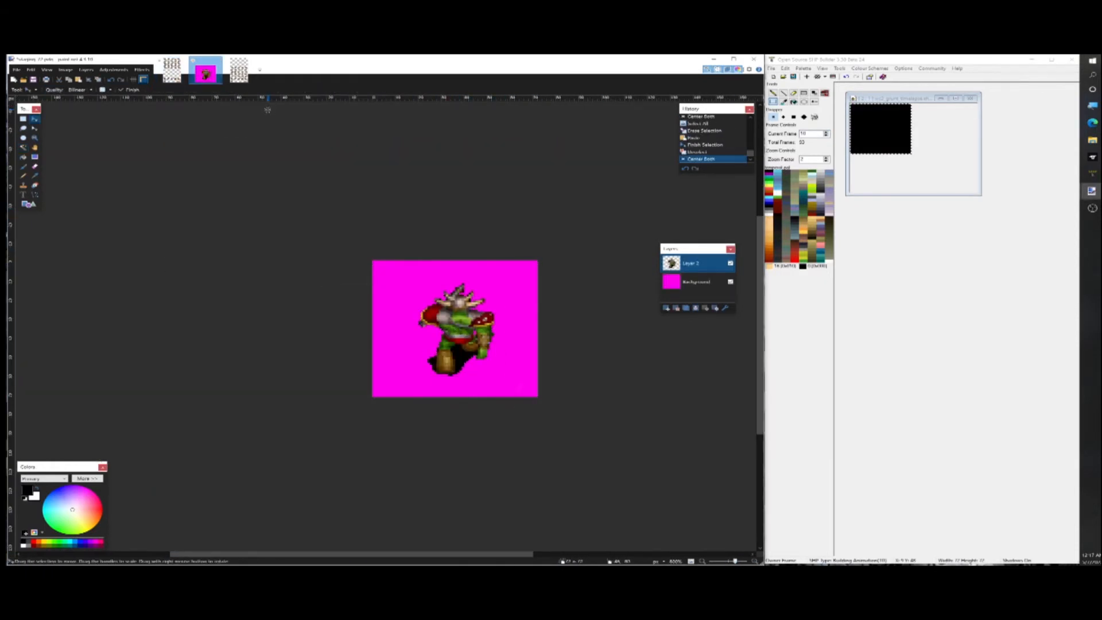
Step: Paste the staged second-row grunt into SHP frame 10 and advance to frame 11
left_click(822, 148)
key("ctrl+v")
left_click(826, 132)
Step: Replace the staged sprite with the front-facing grunt from the sheet's third row and center it
left_click(171, 70)
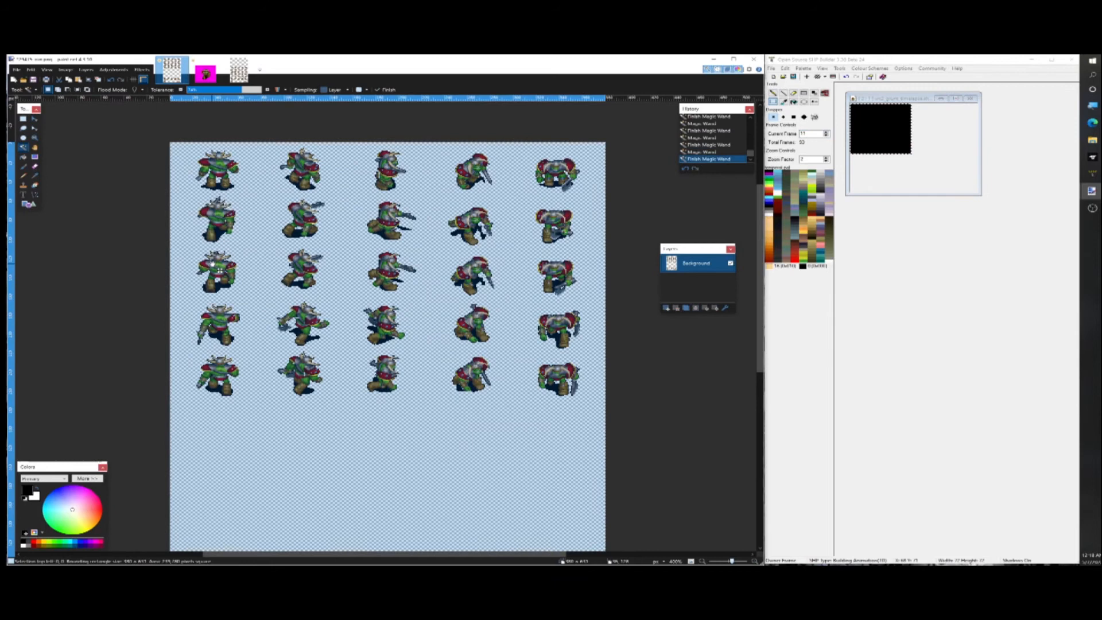
left_click(220, 269)
key("ctrl+c")
left_click(205, 71)
key("ctrl+a")
key("Delete")
key("ctrl+v")
key("ctrl+d")
key("ctrl+f")
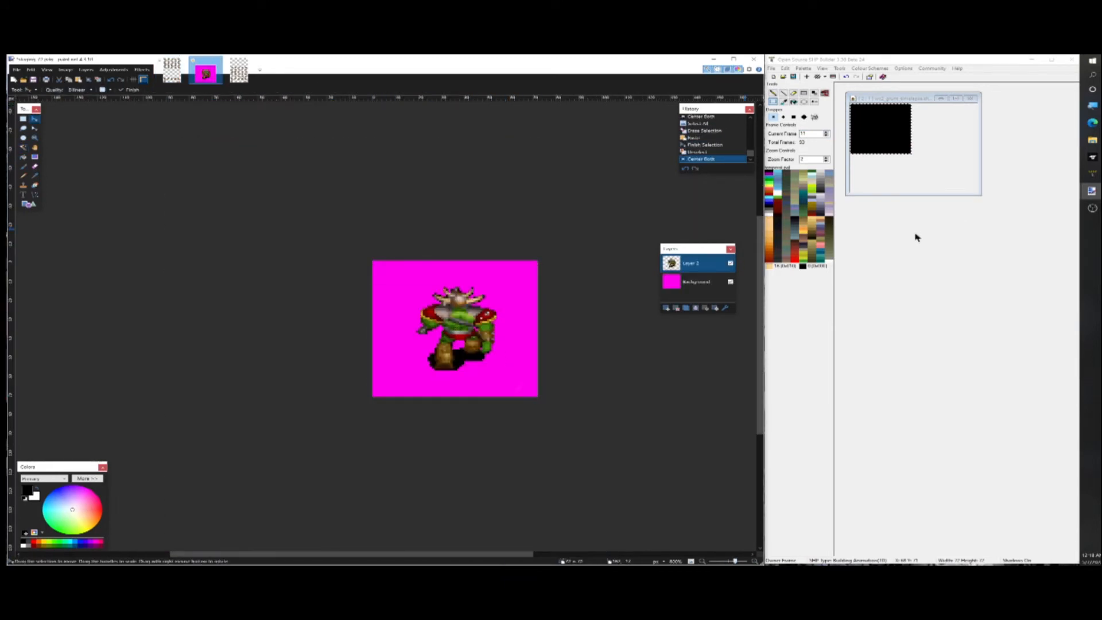
Step: Paste the staged third-row grunt into SHP frame 11 and advance to frame 12
left_click(931, 159)
key("ctrl+v")
left_click(826, 131)
Step: Replace the staged sprite with the front-facing grunt from the sheet's fourth row and center it
left_click(171, 70)
left_click(230, 317)
left_click(205, 71)
left_click(171, 70)
left_click(226, 332)
left_click(216, 78)
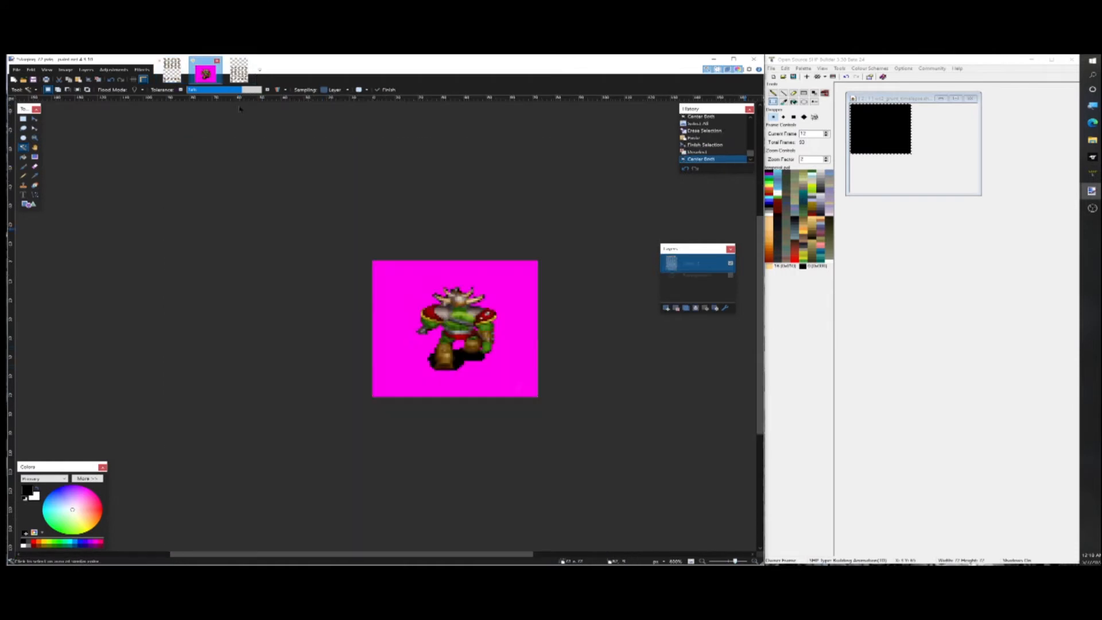
key("ctrl+a")
key("Delete")
key("ctrl+v")
key("ctrl+d")
key("ctrl+f")
Step: Paste the staged fourth-row grunt into SHP frame 12 and advance to frame 13
left_click(932, 158)
key("ctrl+v")
left_click(826, 131)
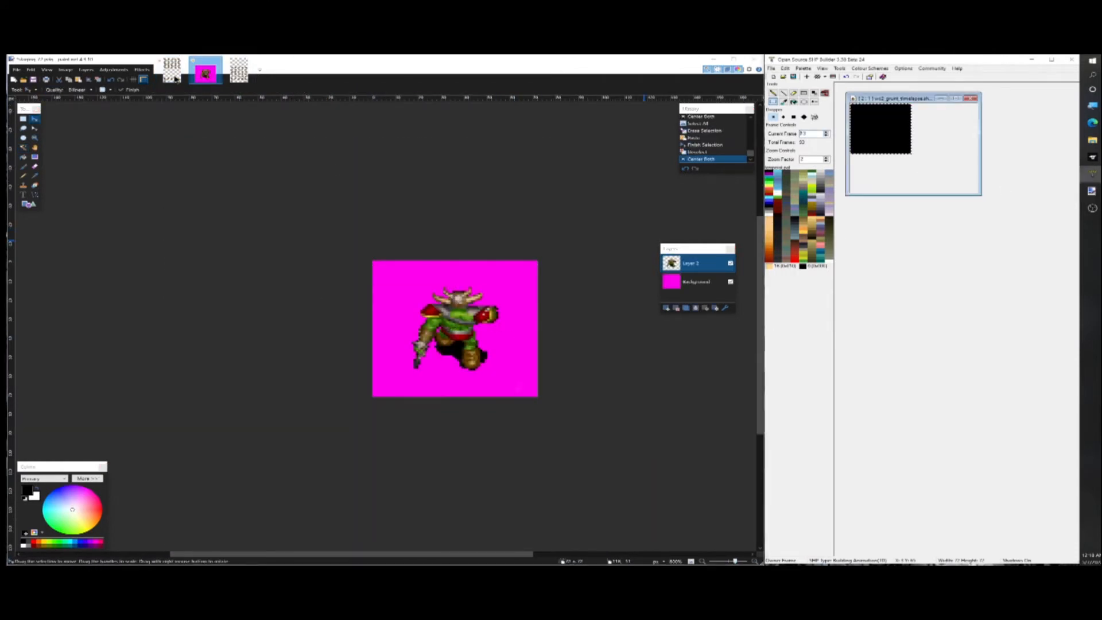
Step: Replace the staged sprite with the front-facing grunt from the sheet's fifth row and center it
left_click(172, 70)
left_click(220, 373)
key("ctrl+c")
left_click(205, 72)
key("ctrl+a")
key("Delete")
key("ctrl+v")
key("ctrl+d")
key("ctrl+f")
Step: Paste the staged fifth-row grunt into SHP frame 13 and advance to frame 14
left_click(880, 129)
key("ctrl+v")
left_click(825, 133)
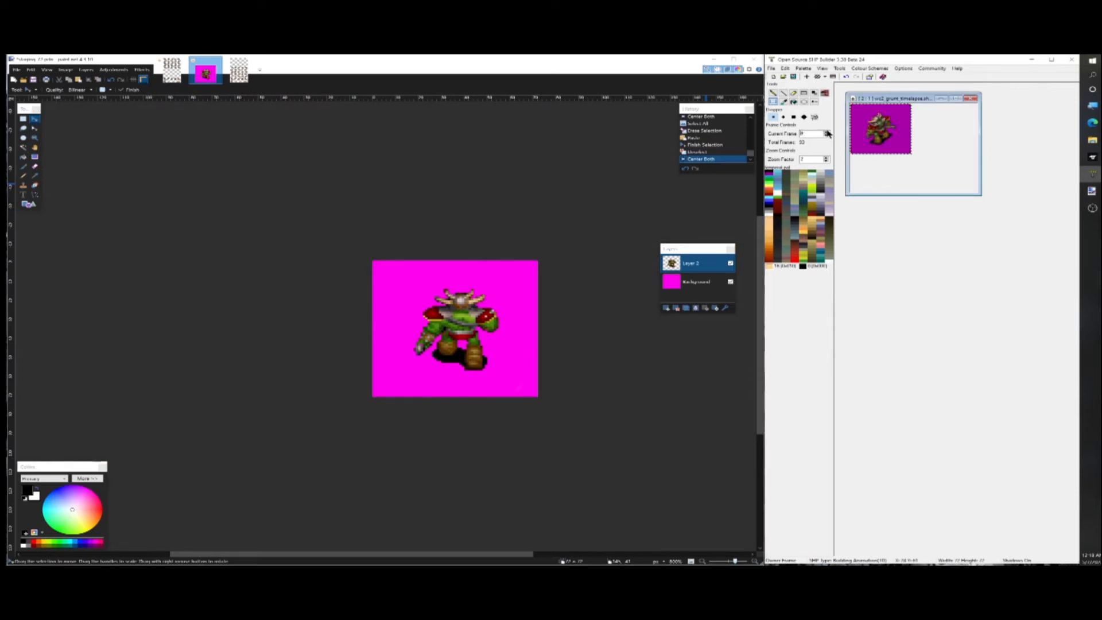
double_click(826, 131)
Step: Stage the first-row grunt from the sheet's second column and paste it into SHP frame 14
left_click(171, 70)
left_click_drag(220, 373, 303, 163)
key("ctrl+c")
left_click(205, 71)
key("ctrl+a")
key("Delete")
key("ctrl+v")
key("ctrl+v")
Step: Stage the second-row grunt from the sheet's second column and paste it into SHP frame 15
left_click(171, 70)
left_click(301, 220)
left_click(205, 71)
key("ctrl+v")
left_click(826, 132)
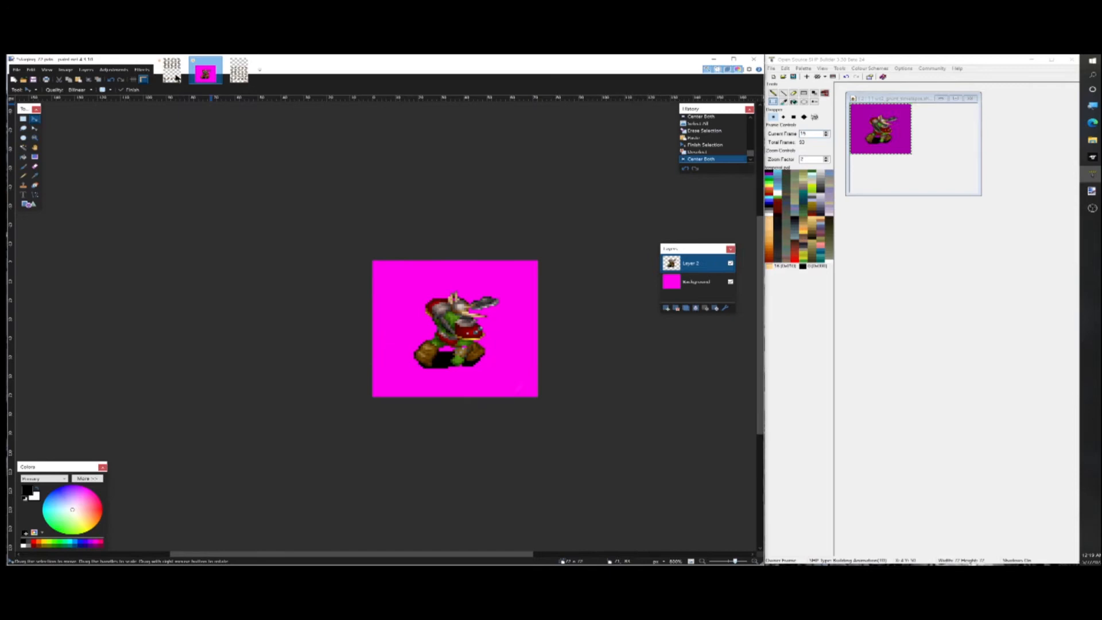
Step: Stage and center the third-row grunt from the sheet's second column, and paste it into SHP frame 16
left_click(172, 70)
left_click(298, 262)
left_click(205, 71)
key("ctrl+a")
key("Delete")
key("ctrl+v")
key("ctrl+d")
key("ctrl+f")
left_click(826, 132)
key("ctrl+v")
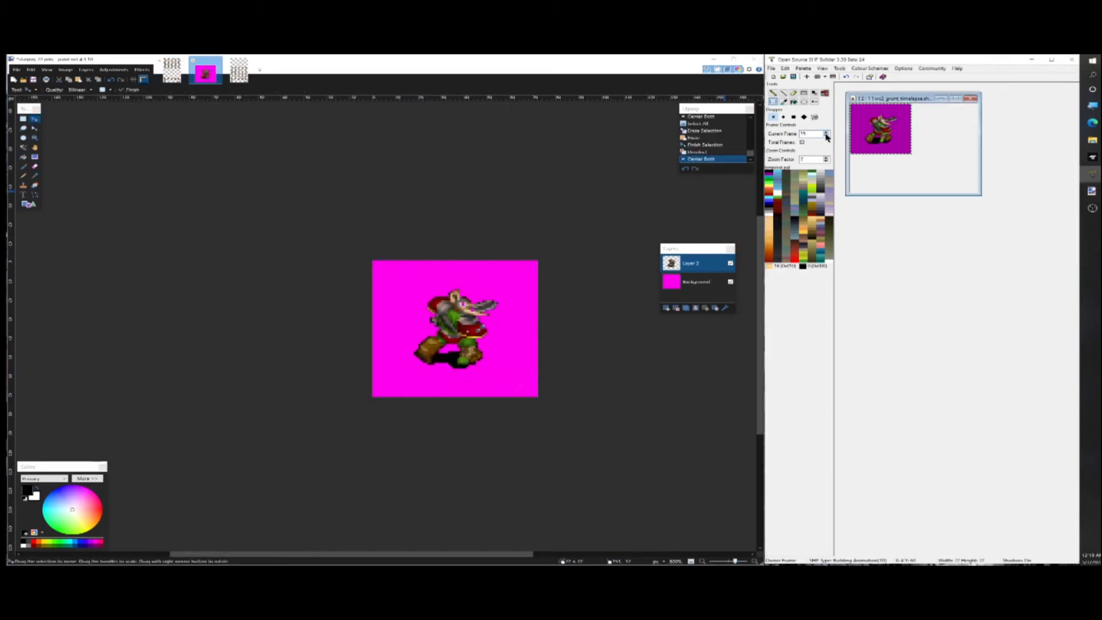
Step: Stage the fourth-row grunt from the sheet's second column and paste it into SHP frame 17
left_click(827, 131)
left_click(172, 70)
left_click(303, 324)
left_click(205, 71)
key("ctrl+v")
key("ctrl+v")
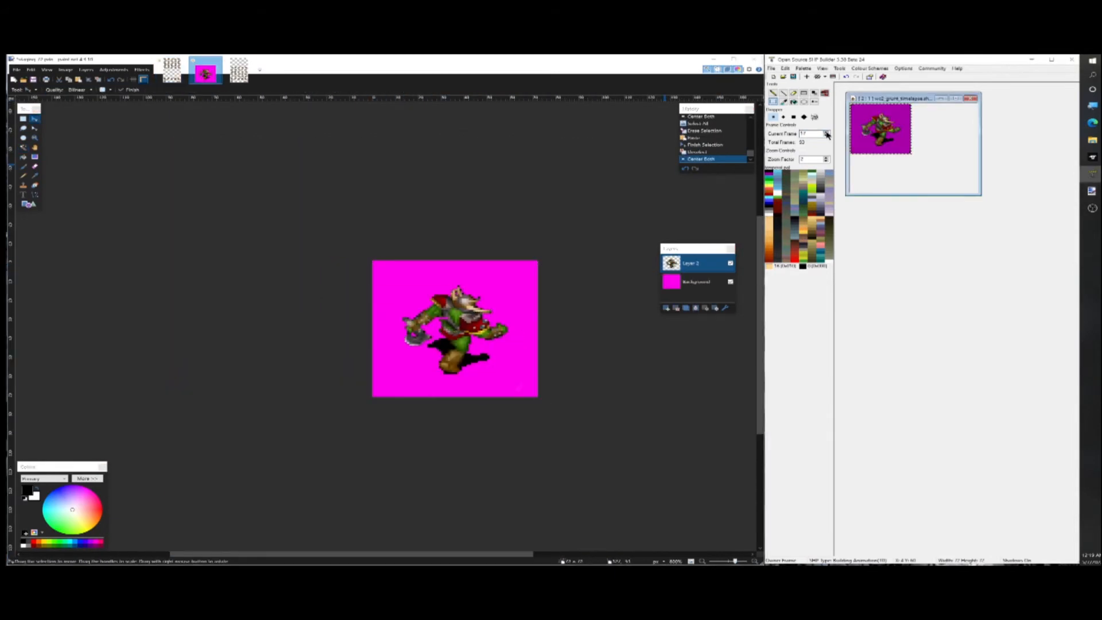
Step: Stage the fifth-row grunt from the sheet's second column and paste it into SHP frame 18
left_click(827, 132)
left_click(171, 70)
left_click(303, 373)
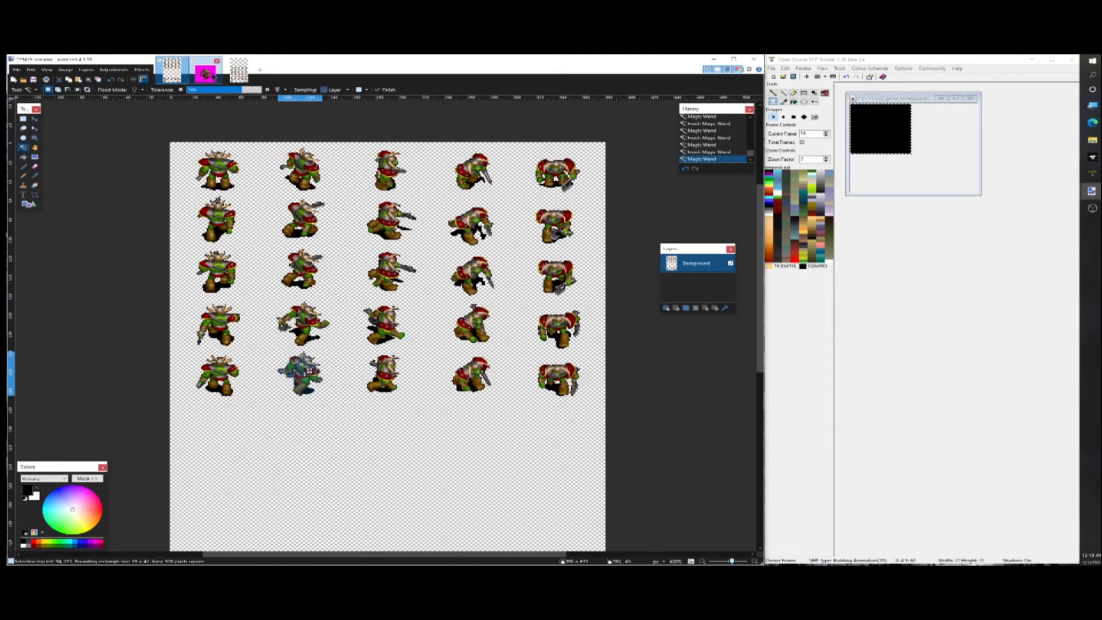
left_click(205, 71)
left_click(171, 70)
key("s")
left_click(342, 287)
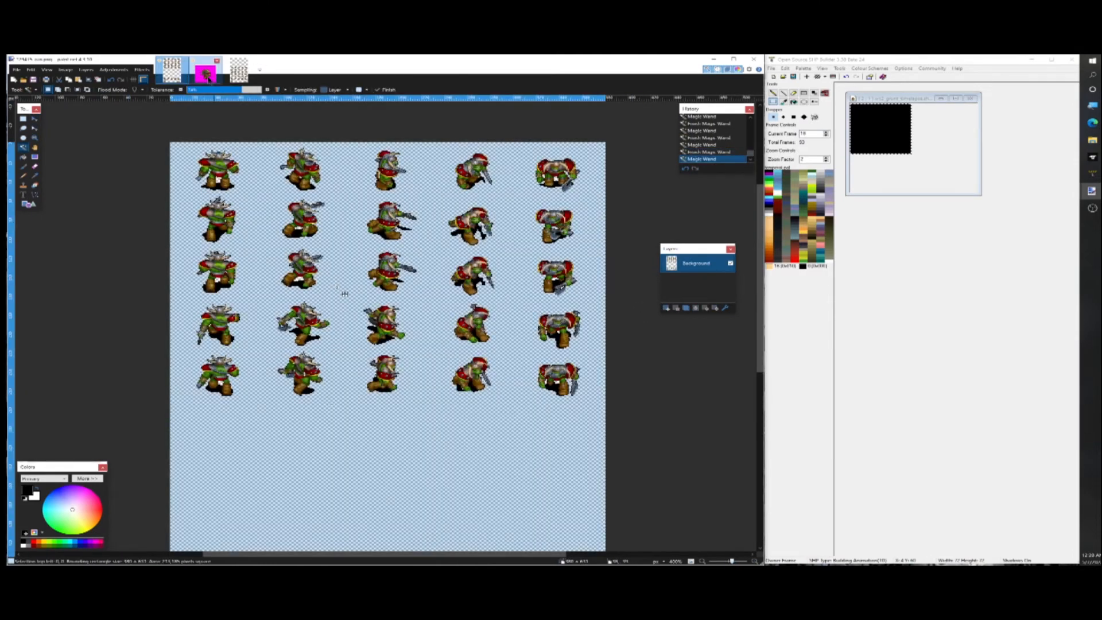
left_click(205, 71)
key("alt+Tab")
key("ctrl+v")
Step: Advance to SHP frame 19 and replace the staged sprite with the first-row grunt from the sheet's third column
left_click(827, 132)
left_click(172, 70)
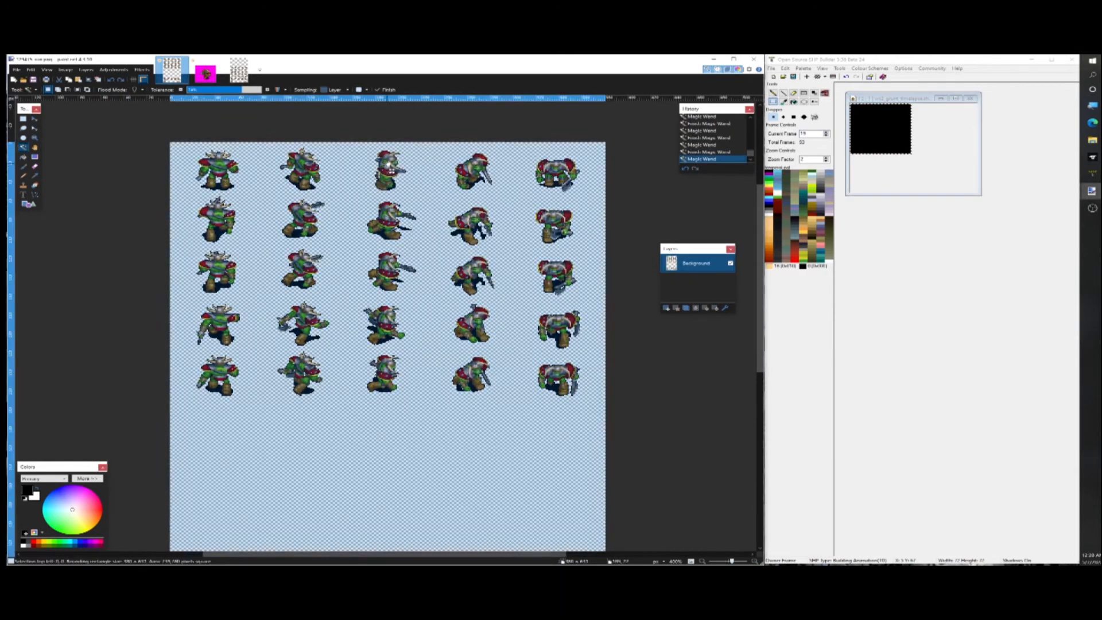
left_click(205, 71)
key("ctrl+a")
key("Delete")
key("ctrl+v")
Step: Advance to SHP frame 20 and bring over the second-row grunt from the sheet's third column
left_click(826, 131)
left_click(172, 70)
left_click(386, 226)
left_click(205, 71)
key("ctrl+v")
Step: Advance to SHP frame 21 and bring over the third-row grunt from the sheet's third column
left_click(826, 131)
left_click(172, 70)
left_click(392, 271)
left_click(205, 71)
key("ctrl+v")
Step: Stage the fourth-row grunt from the sheet's third column near the canvas center and paste it into SHP frame 22
left_click(826, 132)
left_click(171, 70)
left_click(386, 321)
left_click(205, 71)
key("ctrl+v")
left_click_drag(501, 359, 450, 329)
key("ctrl+v")
Step: Stage and center the fifth-row grunt from the sheet's third column, and paste it into SHP frame 23
left_click(826, 132)
left_click(172, 70)
left_click(384, 367)
left_click(205, 71)
key("ctrl+a")
key("Delete")
key("ctrl+v")
key("ctrl+d")
key("ctrl+f")
left_click(895, 139)
key("ctrl+v")
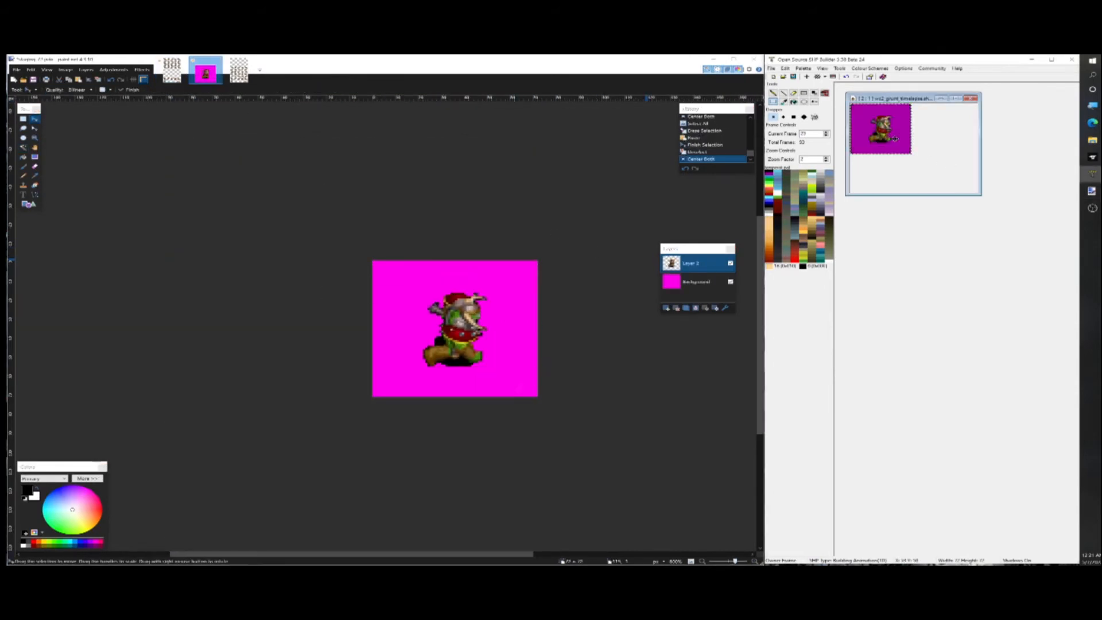
Step: Stage and center the first-row grunt from the sheet's fourth column, and paste it into SHP frame 24
left_click(826, 132)
left_click(172, 71)
key("ctrl+d")
left_click(476, 171)
left_click(205, 71)
key("ctrl+a")
key("Delete")
key("ctrl+v")
key("ctrl+d")
key("ctrl+f")
left_click(896, 139)
key("ctrl+v")
Step: Stage the second-row grunt from the sheet's fourth column and paste it into SHP frame 25
left_click(826, 131)
left_click(171, 70)
left_click(474, 223)
left_click(205, 71)
left_click(895, 139)
key("ctrl+v")
Step: Stage and center the third-row grunt from the sheet's fourth column, and paste it into SHP frame 26
left_click(827, 131)
left_click(172, 70)
left_click(472, 274)
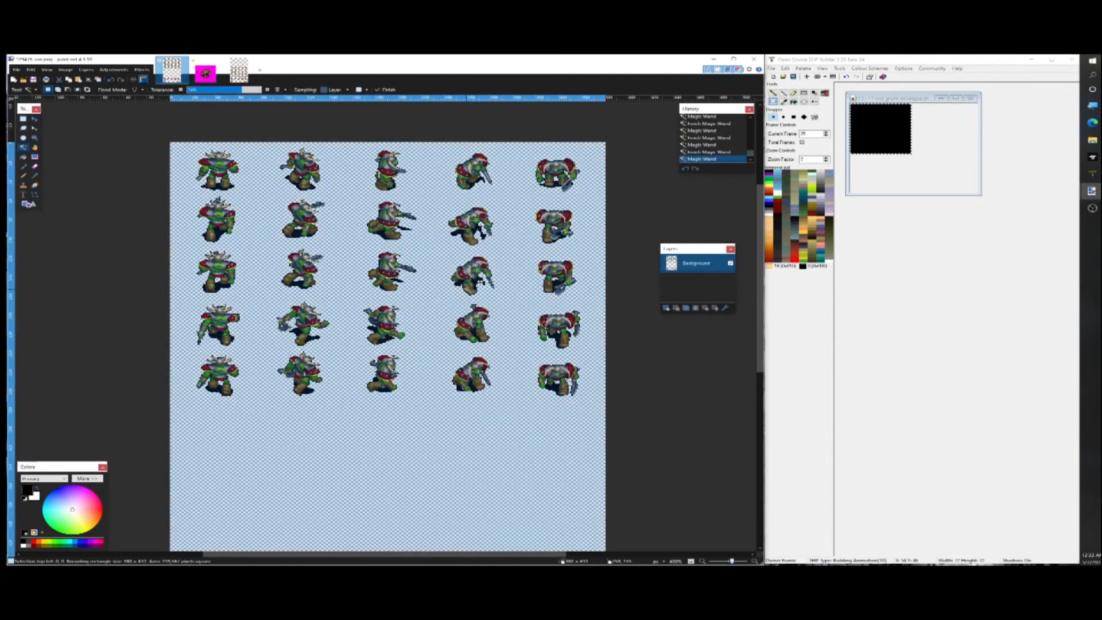
left_click(205, 71)
key("ctrl+a")
key("Delete")
key("ctrl+v")
key("ctrl+d")
key("ctrl+f")
left_click(896, 139)
key("ctrl+v")
Step: Advance to SHP frame 27 and select the fourth-row grunt in the sheet's fourth column
left_click(826, 131)
left_click(171, 70)
left_click(472, 323)
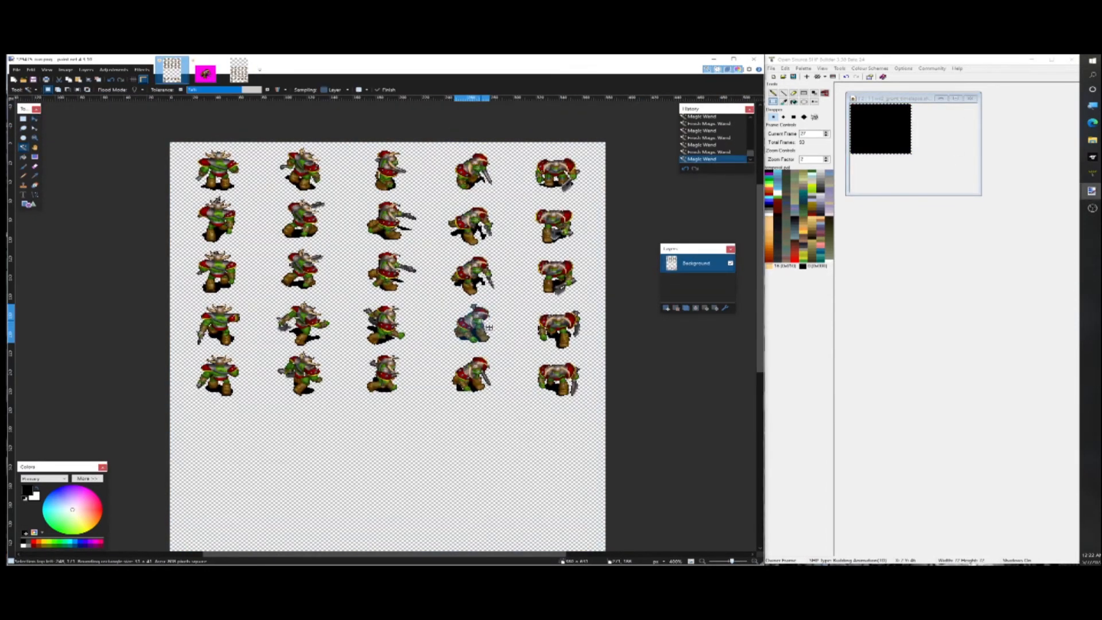
Step: Advance to SHP frame 28 and replace the staged sprite with the fifth-row grunt from the sheet's fourth column
left_click(826, 132)
left_click(172, 70)
left_click(471, 375)
left_click(205, 71)
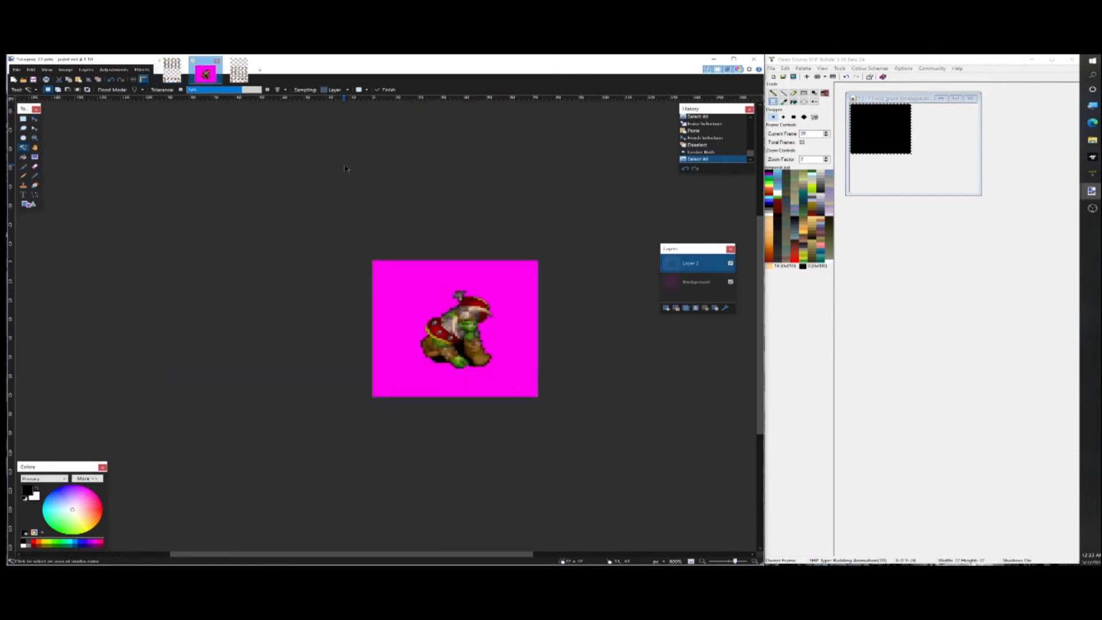
key("ctrl+a")
key("Delete")
key("ctrl+v")
key("ctrl+d")
Step: Advance to SHP frame 29, then stage and center the first-row grunt from the sheet's fifth column
left_click(826, 131)
left_click(171, 70)
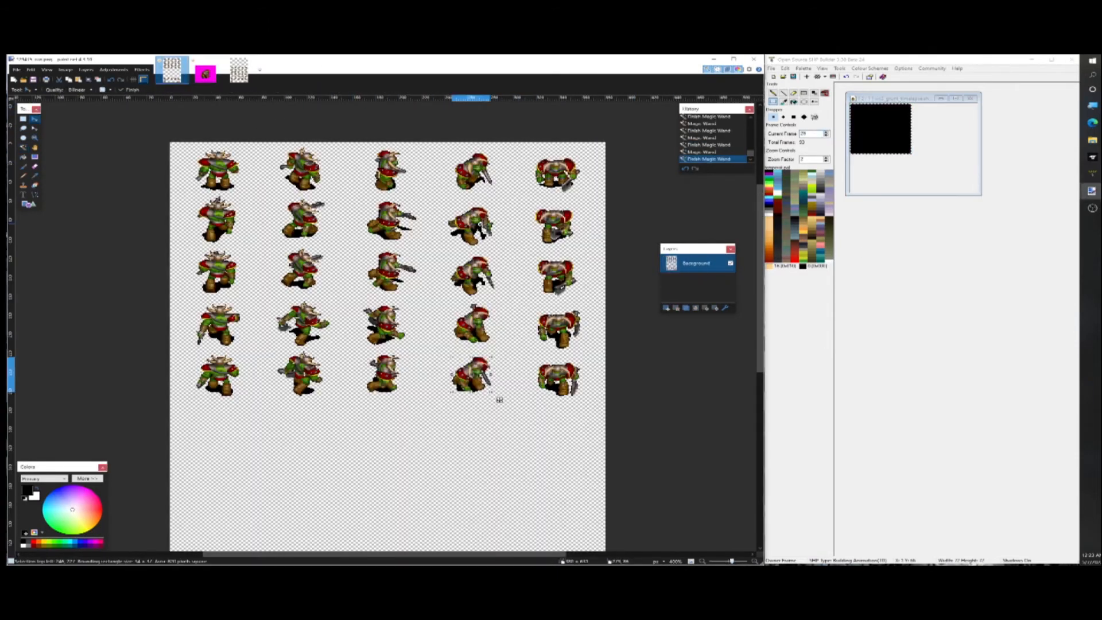
left_click(565, 172)
left_click(205, 73)
key("ctrl+a")
key("Delete")
key("ctrl+v")
key("ctrl+f")
Step: Advance to SHP frame 30, and stage and center the second-row grunt from the sheet's fifth column
left_click(826, 132)
left_click(172, 70)
left_click(557, 219)
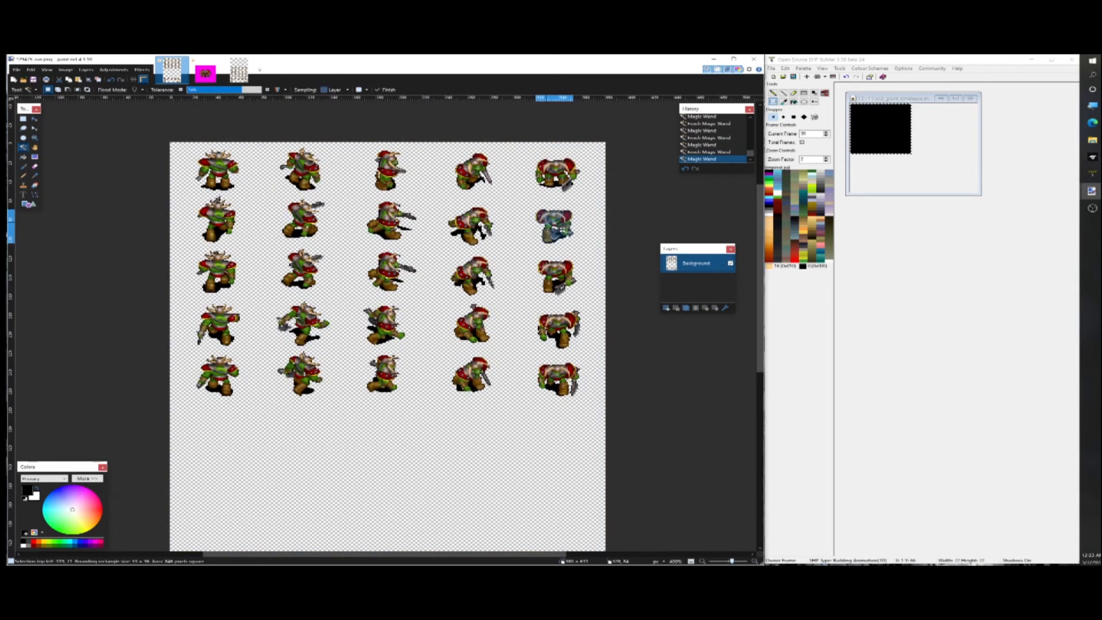
left_click(205, 72)
key("Delete")
key("ctrl+v")
key("ctrl+f")
Step: Advance to SHP frame 31 and replace the staged sprite with the centered third-row grunt from the sheet's fifth column
left_click(826, 132)
left_click(172, 70)
left_click(545, 270)
left_click(551, 281)
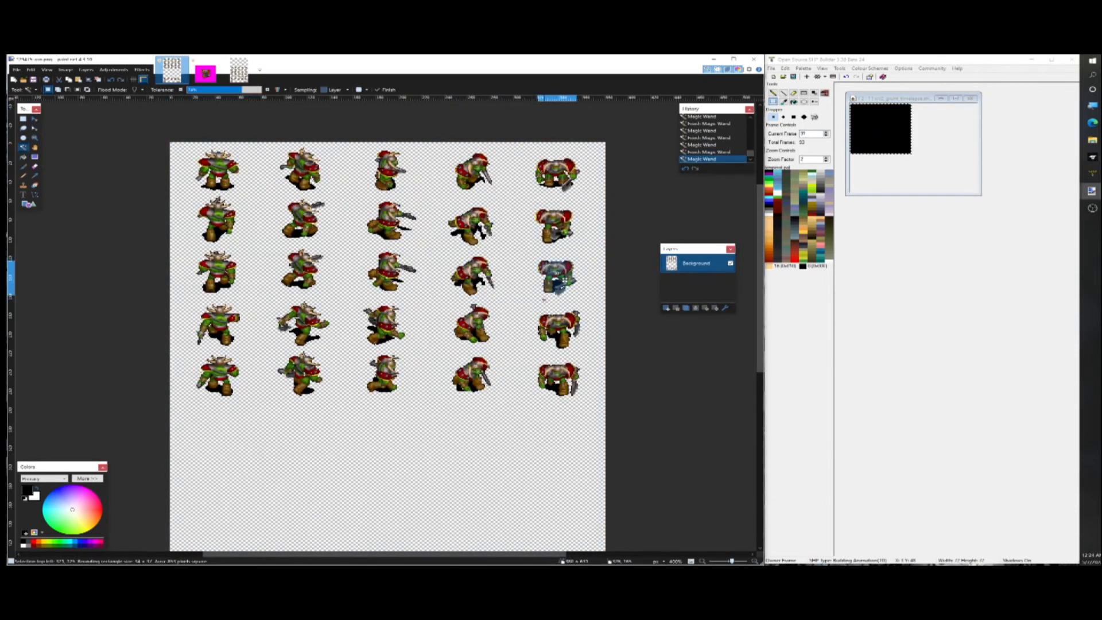
left_click(205, 73)
key("Delete")
key("ctrl+v")
key("ctrl+f")
Step: Advance to SHP frame 32, and stage and center the fourth-row grunt from the sheet's fifth column
left_click(826, 131)
left_click(171, 70)
left_click(561, 328)
left_click(205, 73)
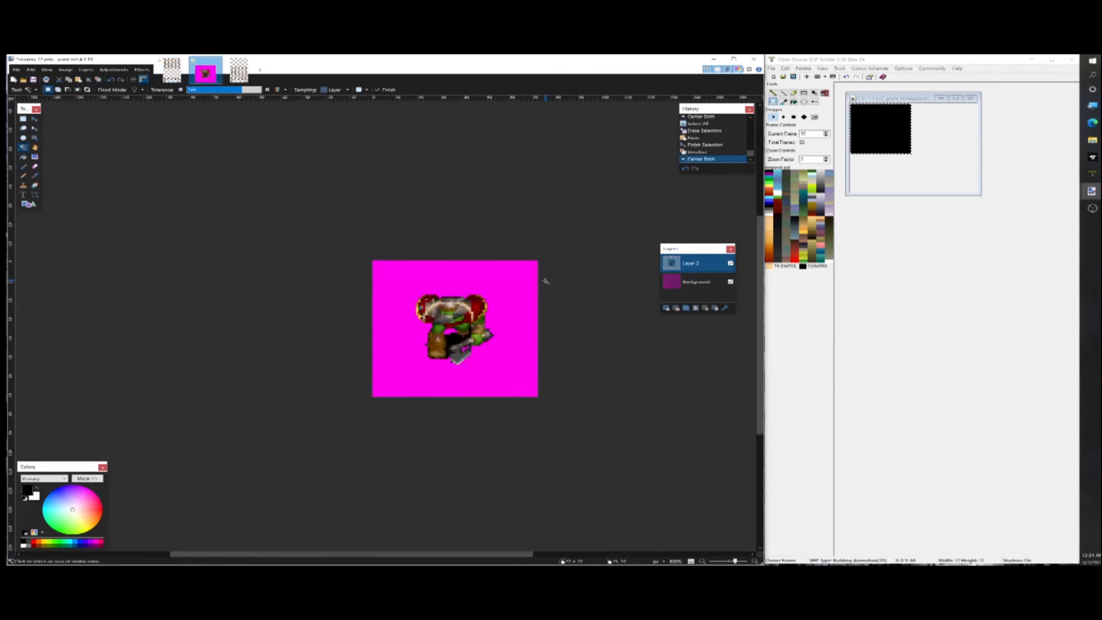
key("ctrl+v")
key("ctrl+f")
Step: Advance to SHP frame 33 and replace the staged sprite with the centered fifth-row grunt from the sheet's fifth column
left_click(826, 132)
left_click(172, 70)
left_click(554, 372)
left_click(556, 377)
left_click(205, 73)
key("ctrl+a")
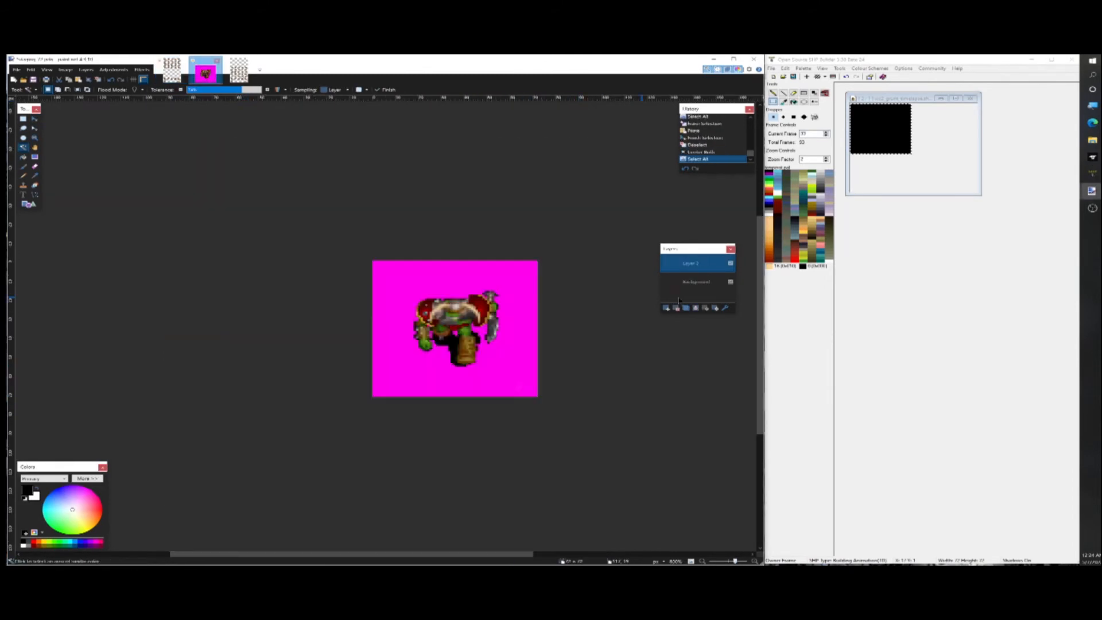
key("Delete")
key("ctrl+v")
key("ctrl+f")
Step: Advance to SHP frame 34 and copy frames 14 to 28 to destination frame 34 in the same file
left_click(826, 132)
left_click(827, 132)
left_click(172, 70)
left_click(924, 194)
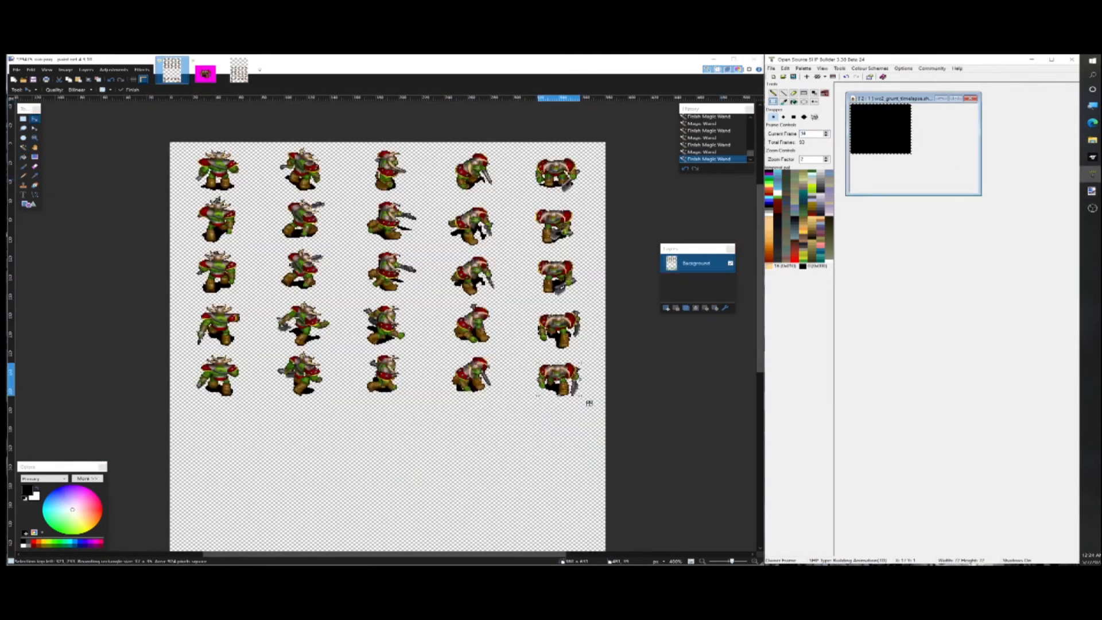
left_click(786, 68)
mouse_move(816, 92)
left_click(875, 95)
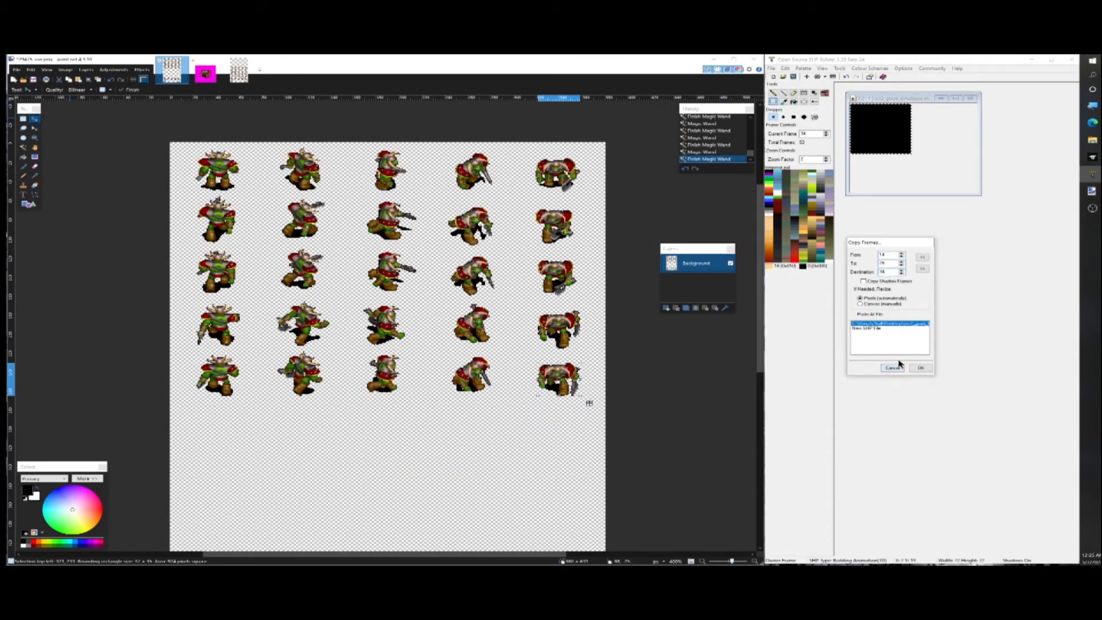
key("Return")
Step: Reverse the order of the copied walking frames 34 to 48
left_click(787, 69)
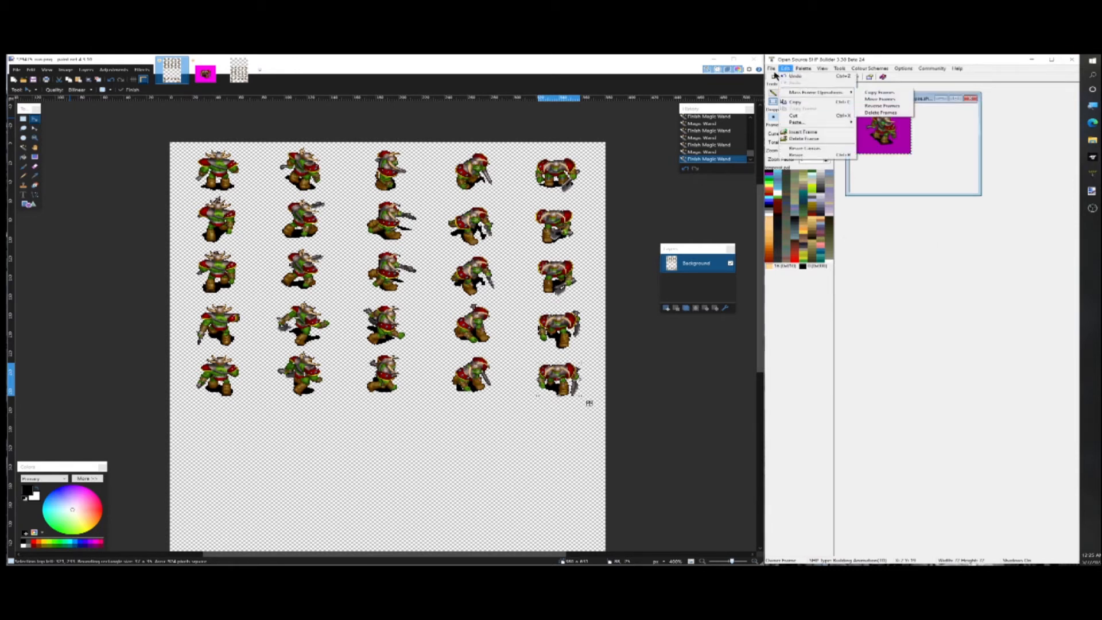
mouse_move(826, 94)
left_click(878, 111)
left_click_drag(122, 129, 931, 238)
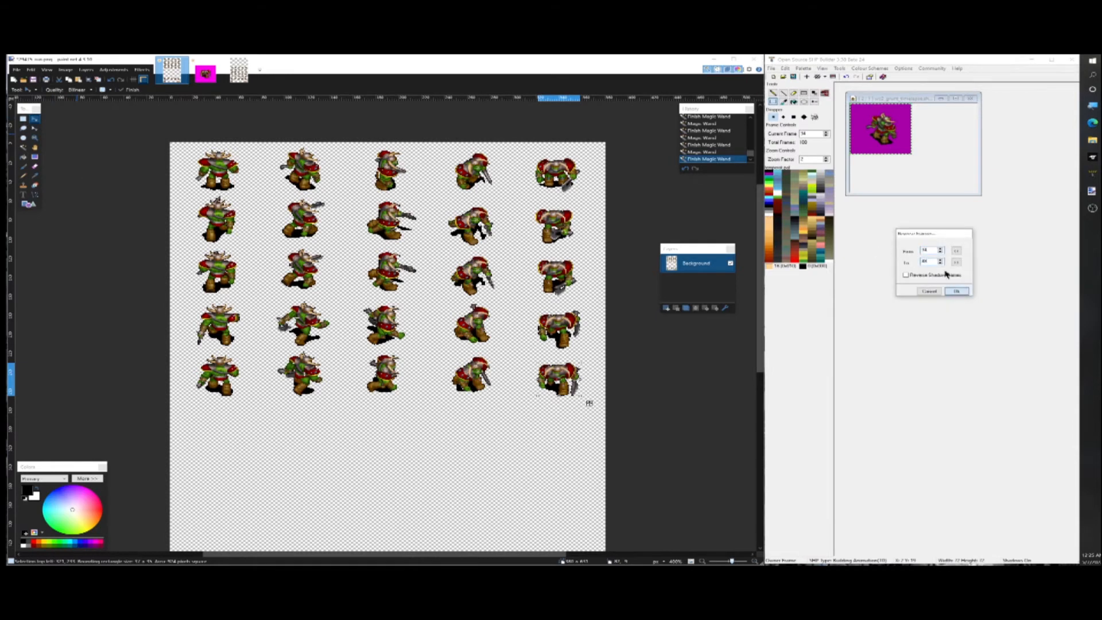
key("Return")
Step: Mirror only the range of copied walking frames in the SHP
left_click(840, 69)
mouse_move(859, 103)
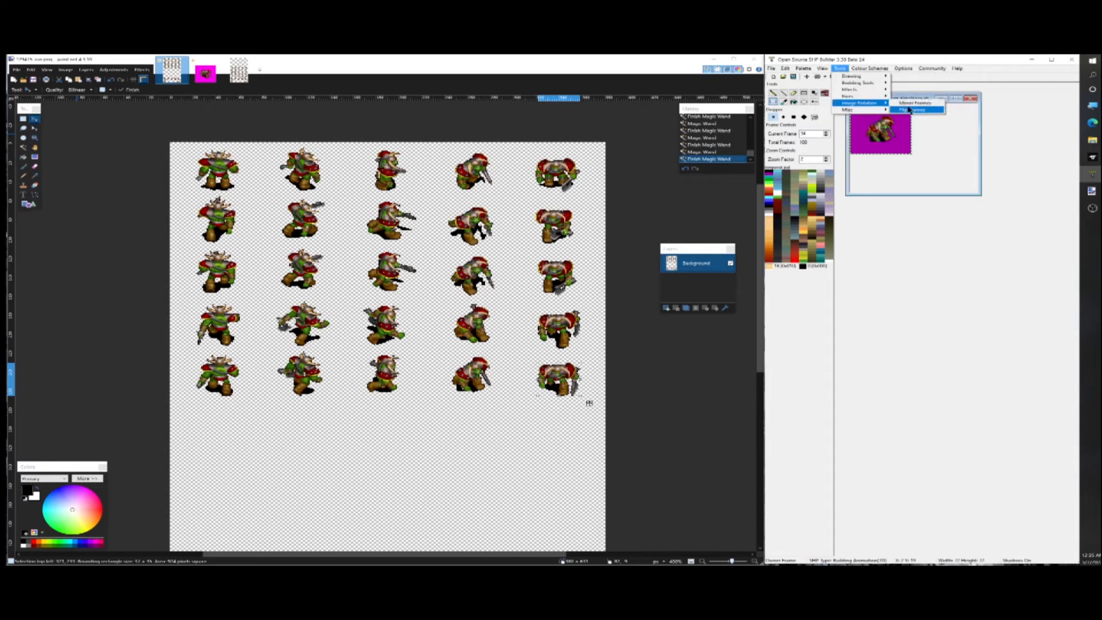
left_click(910, 109)
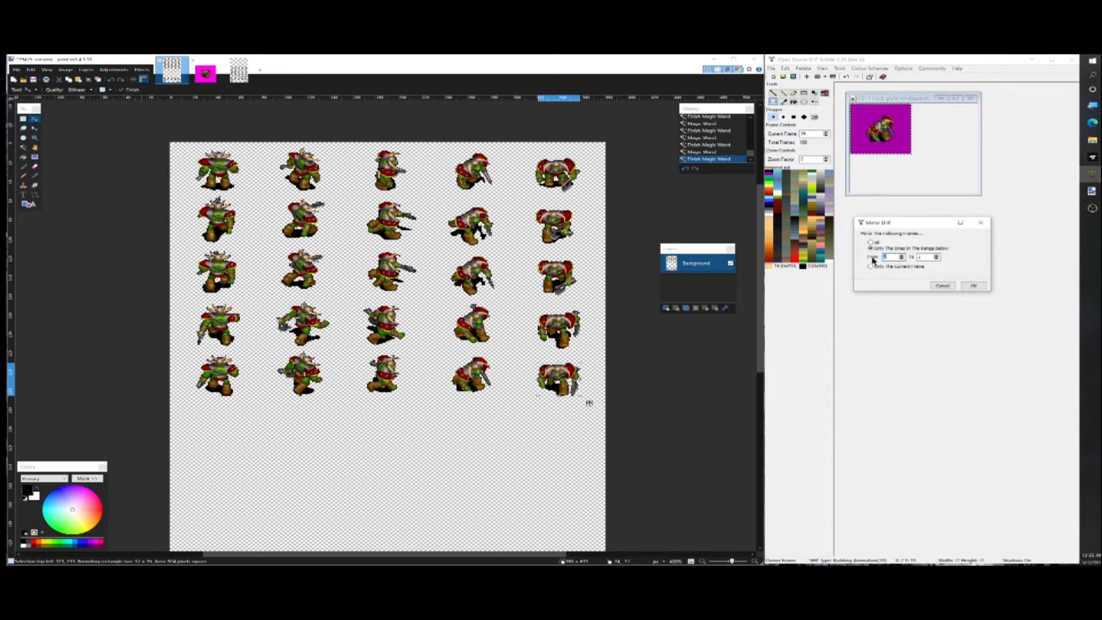
left_click(979, 287)
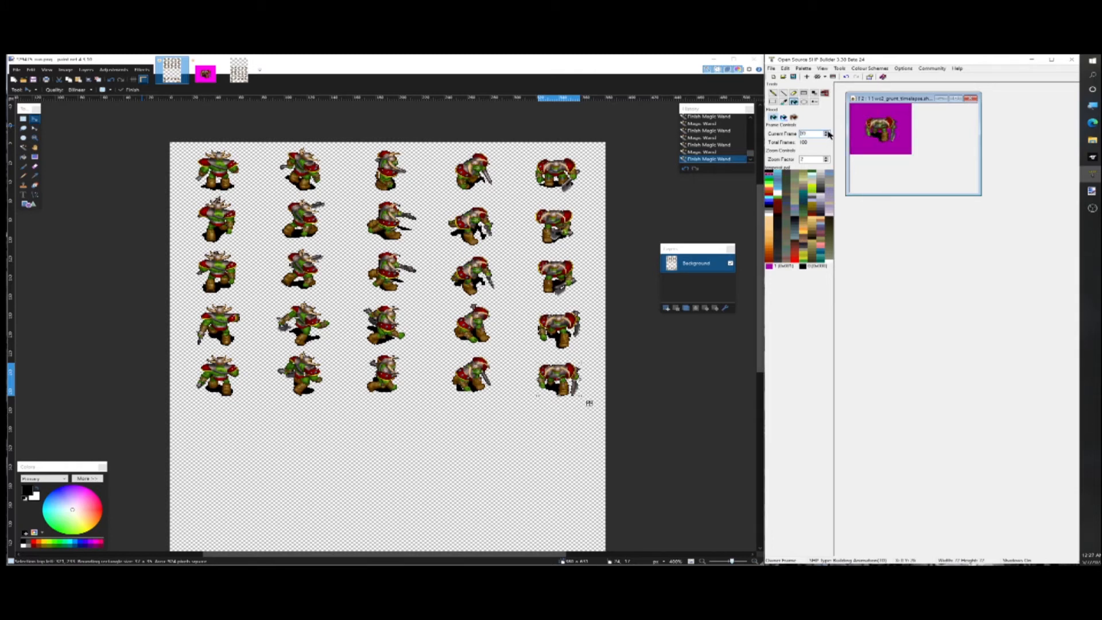
Step: Reverse the order of frames 34 to 38, the first mirrored walking direction
left_click(796, 70)
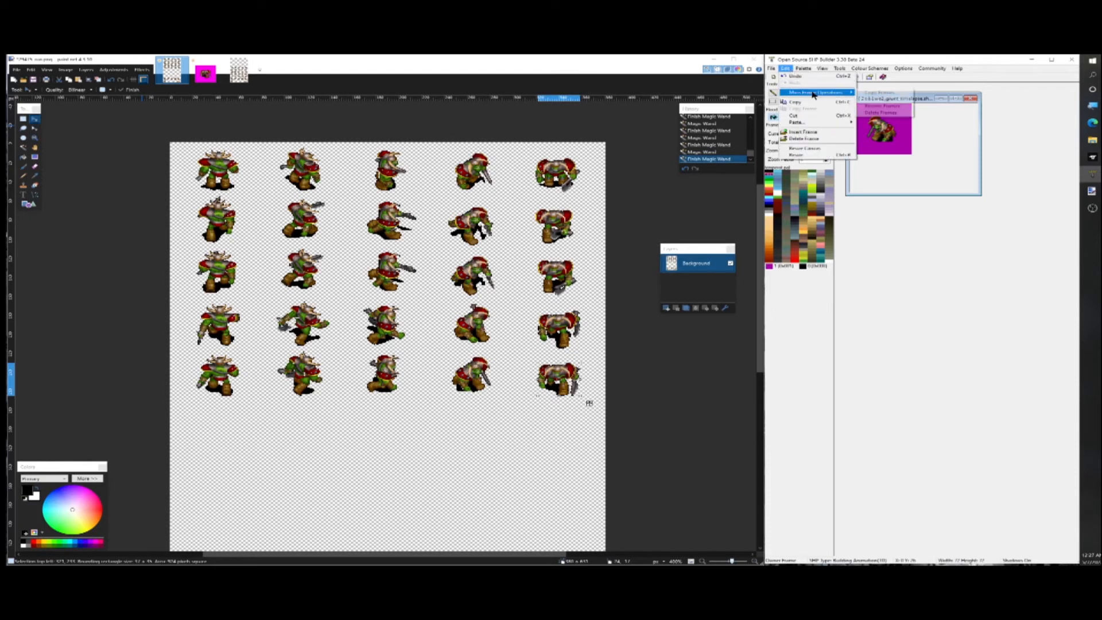
left_click(919, 63)
mouse_move(809, 97)
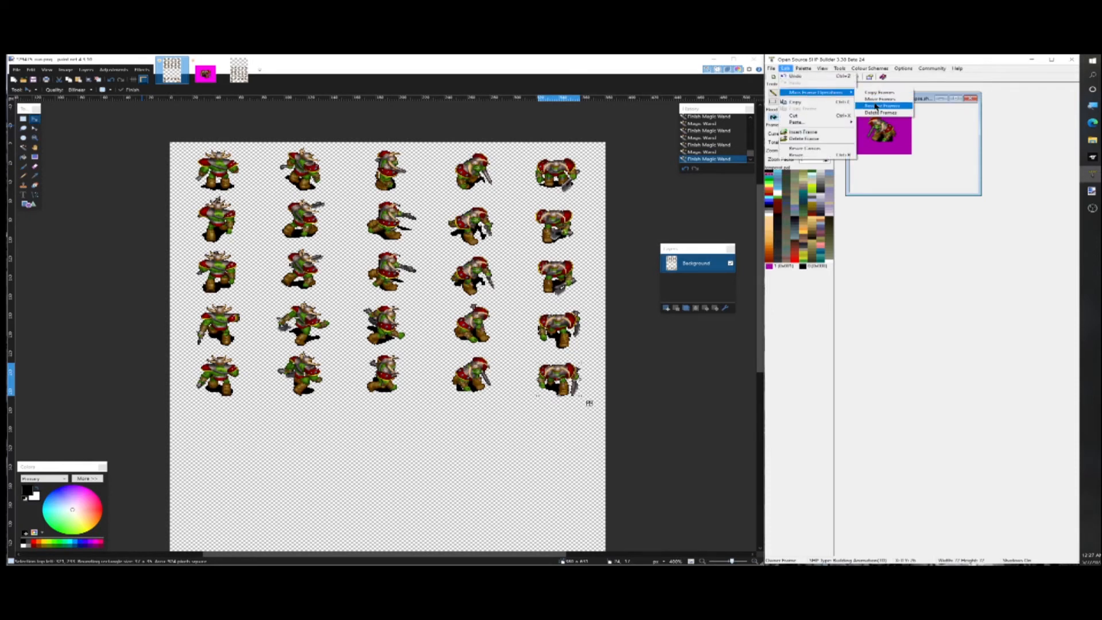
left_click(876, 106)
left_click_drag(160, 145, 926, 264)
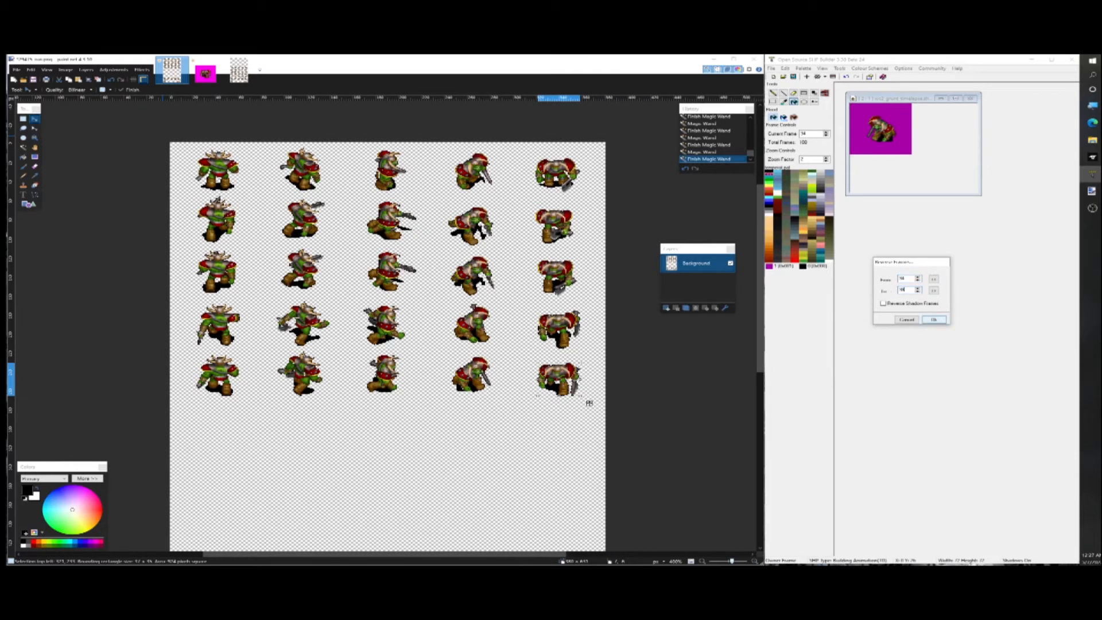
Step: Reverse the order of frames 39 to 43, the second mirrored walking direction
left_click(785, 69)
mouse_move(806, 94)
left_click(877, 107)
left_click_drag(158, 150, 898, 208)
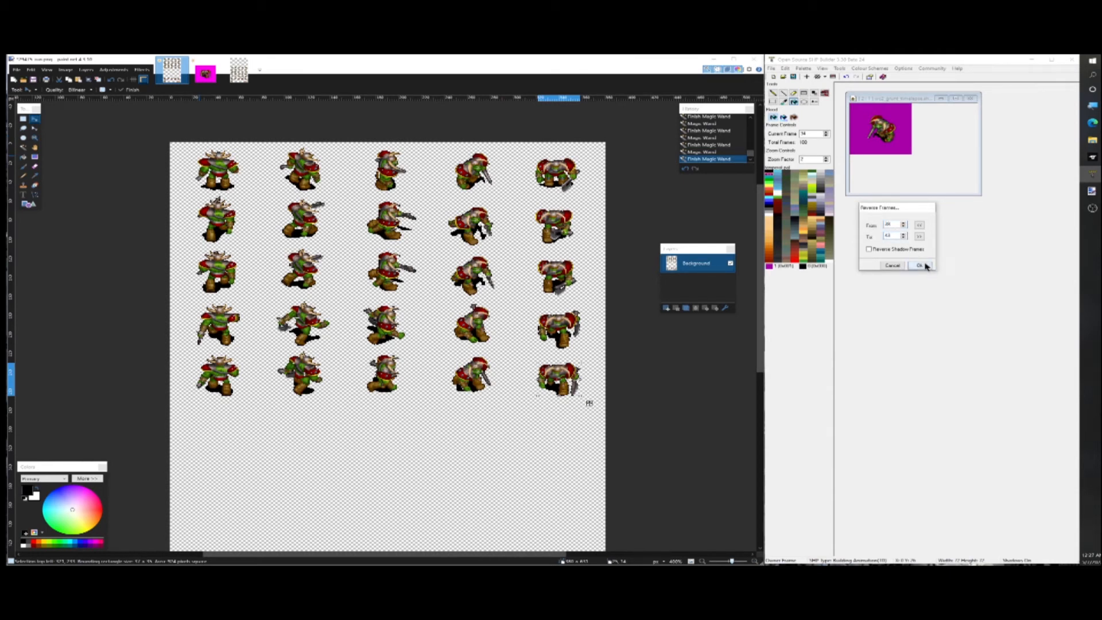
key("Return")
Step: Reverse the order of the last mirrored walking direction's frames
left_click(785, 68)
mouse_move(806, 95)
left_click(877, 107)
left_click_drag(170, 161, 892, 226)
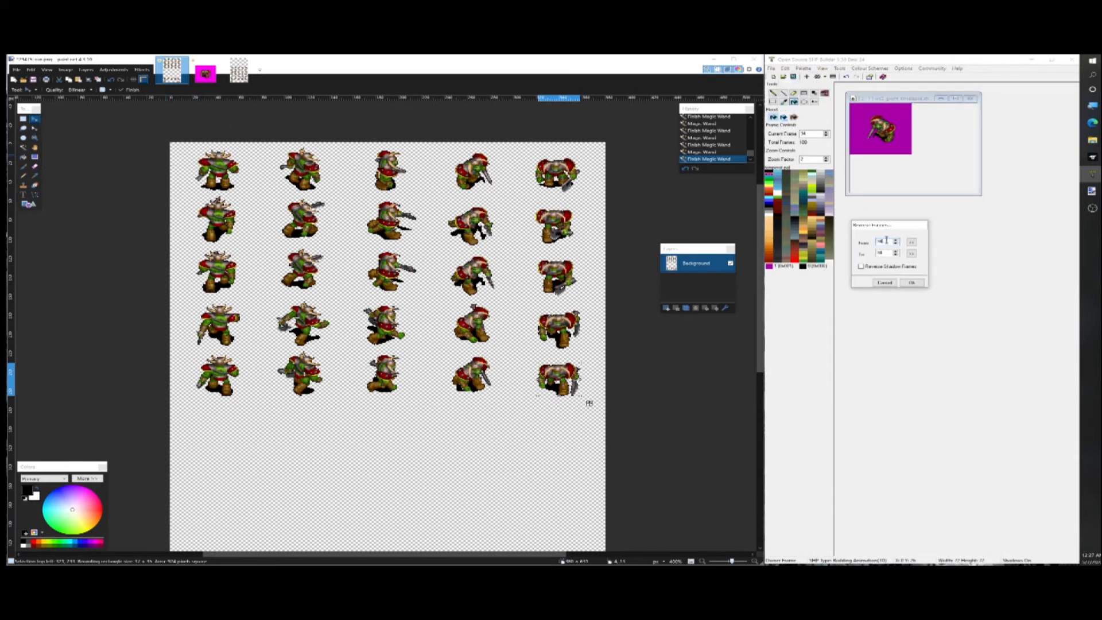
left_click(913, 284)
Step: Advance to SHP frame 49 and fill it with the first-row grunt from the attack sheet's first column
left_click(827, 133)
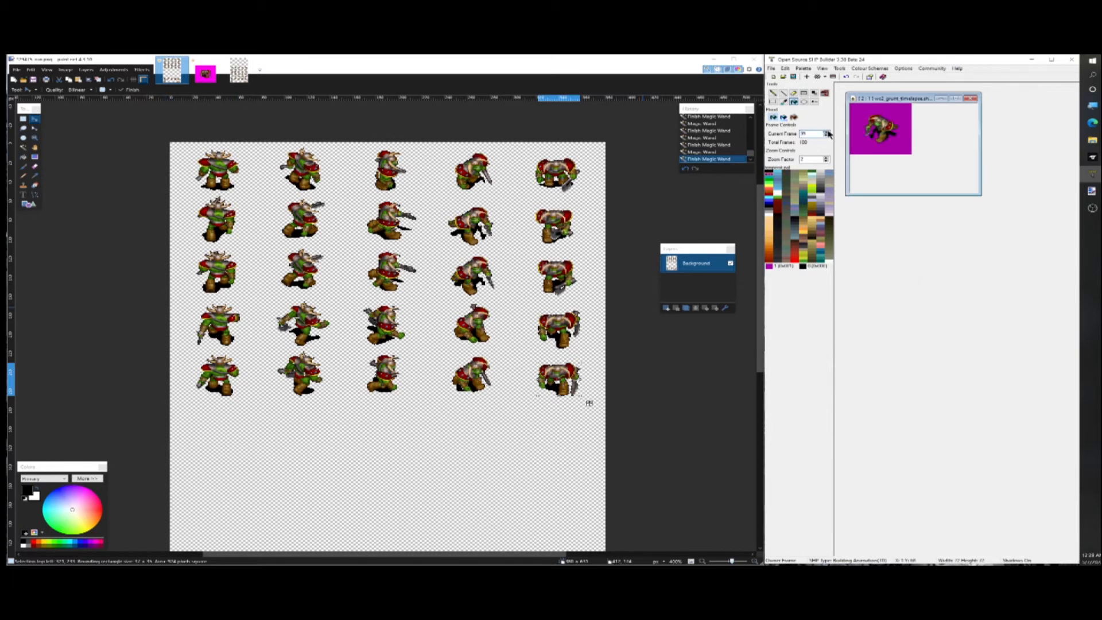
left_click(827, 133)
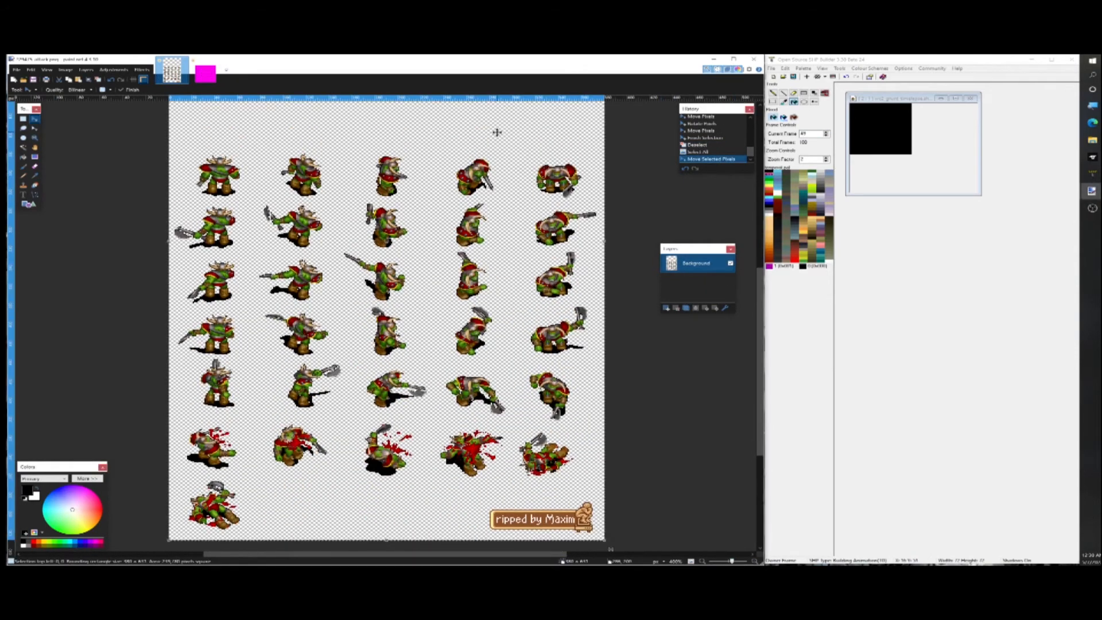
left_click(223, 171)
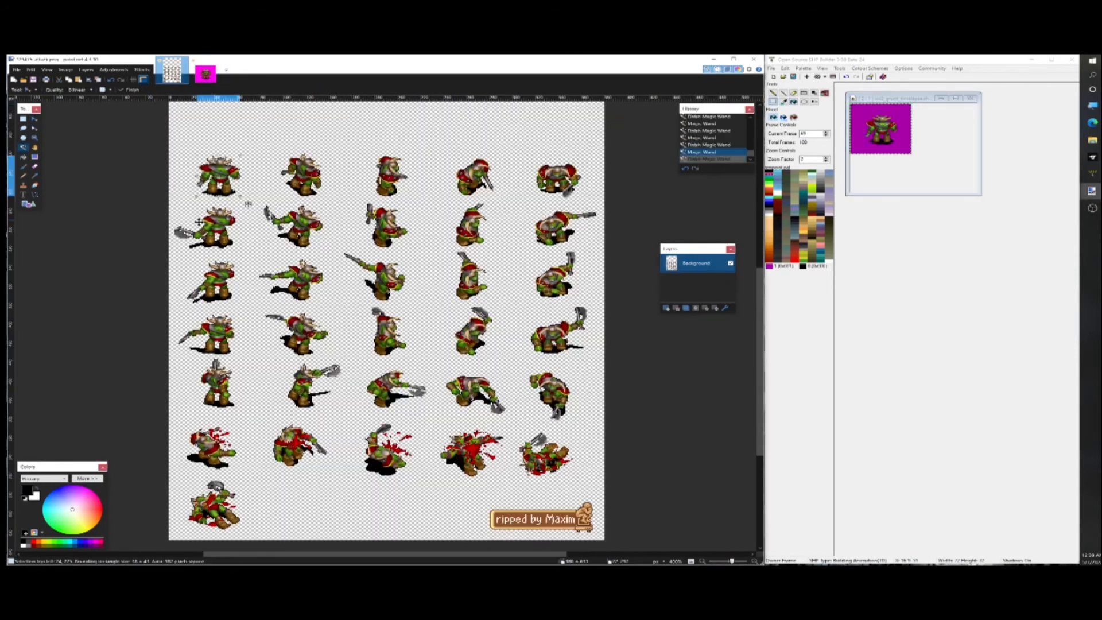
Step: Stage the remaining attack grunts column by column and paste them into successive frames, ending with the fifth column's fifth-row grunt in frame 73
left_click(229, 220)
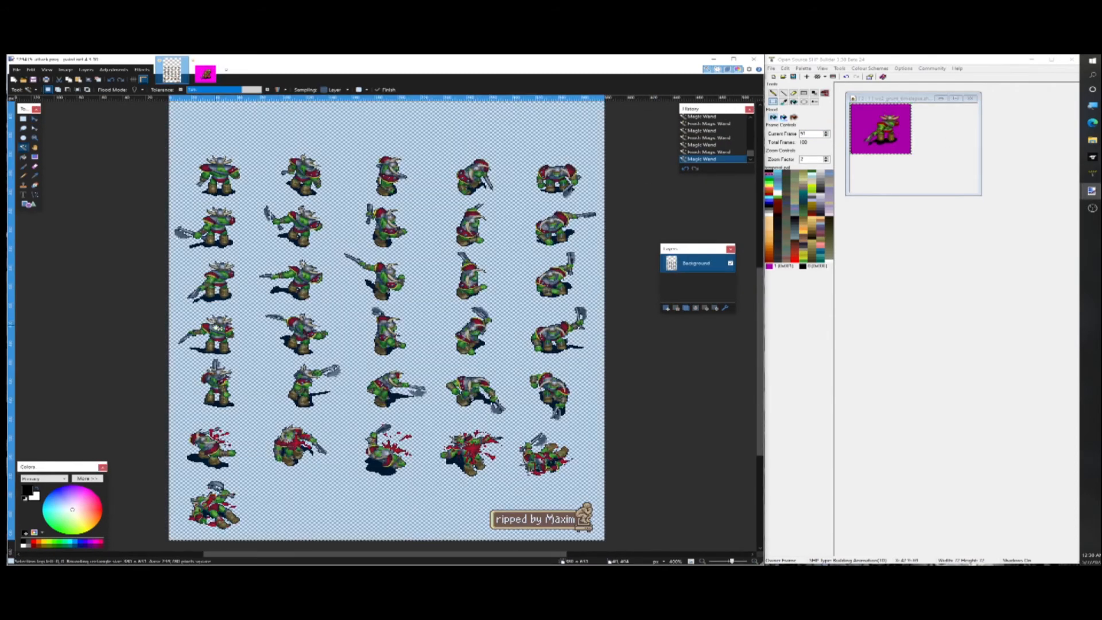
left_click(209, 333)
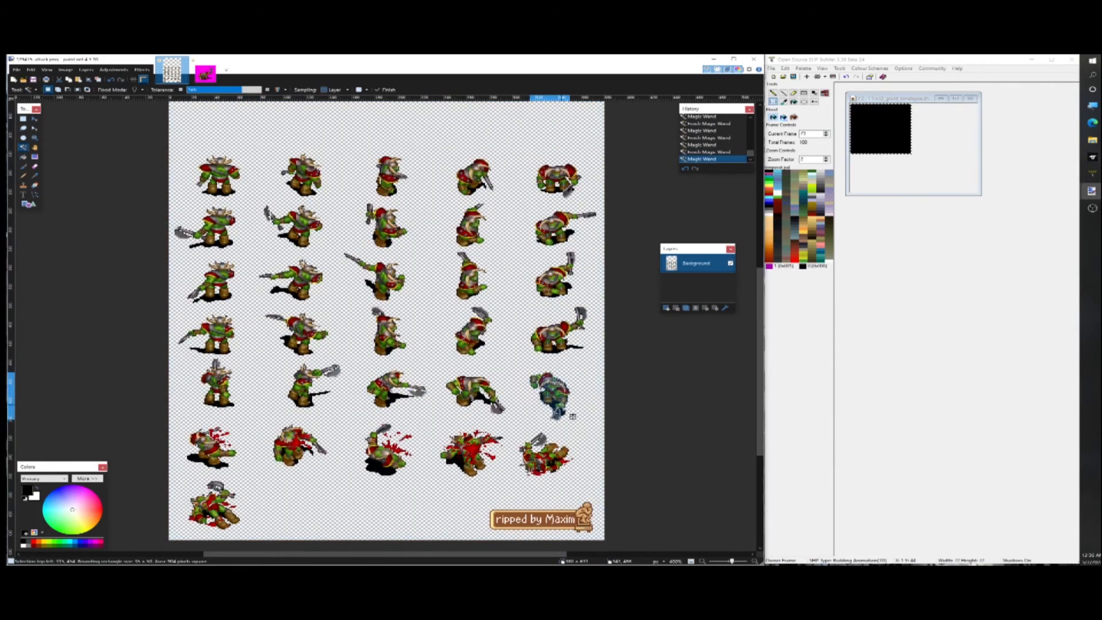
left_click(542, 384)
left_click(553, 389)
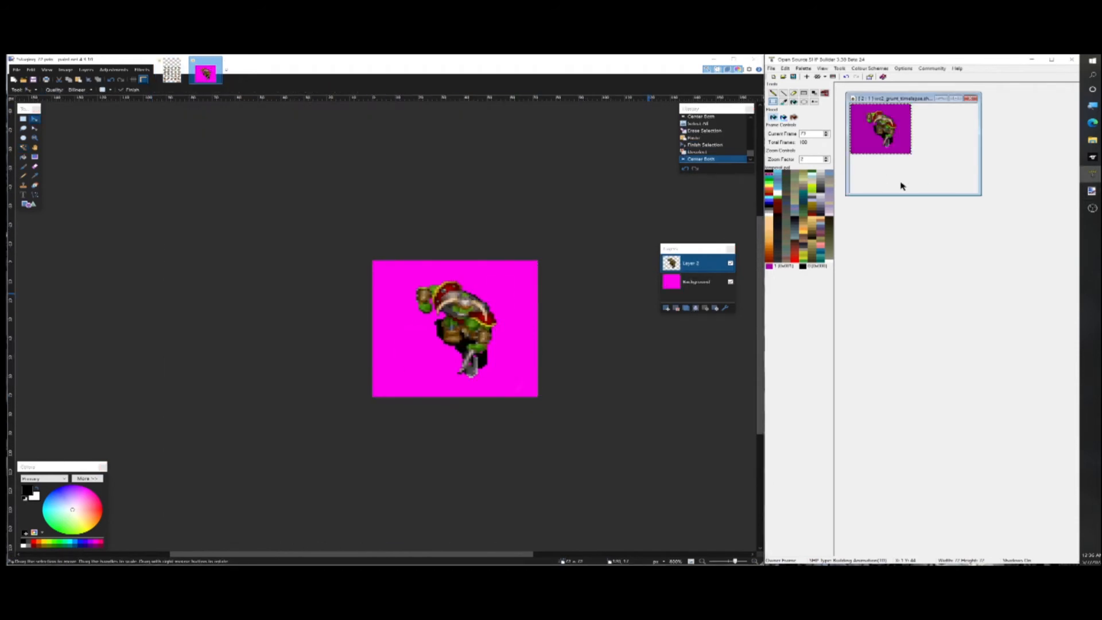
Step: Copy attack frames 54 to 68 to destination frame 74 in the same file, and go to frame 74
left_click(788, 68)
left_click(801, 106)
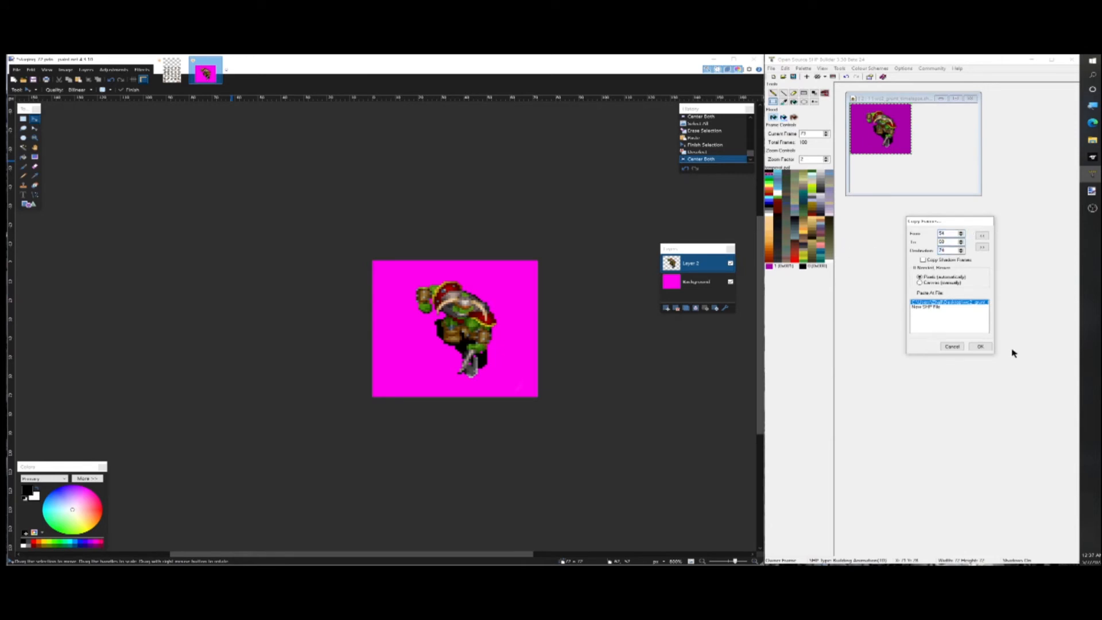
key("Return")
left_click(826, 132)
left_click(826, 131)
left_click(826, 131)
left_click(827, 131)
left_click(826, 136)
left_click(826, 136)
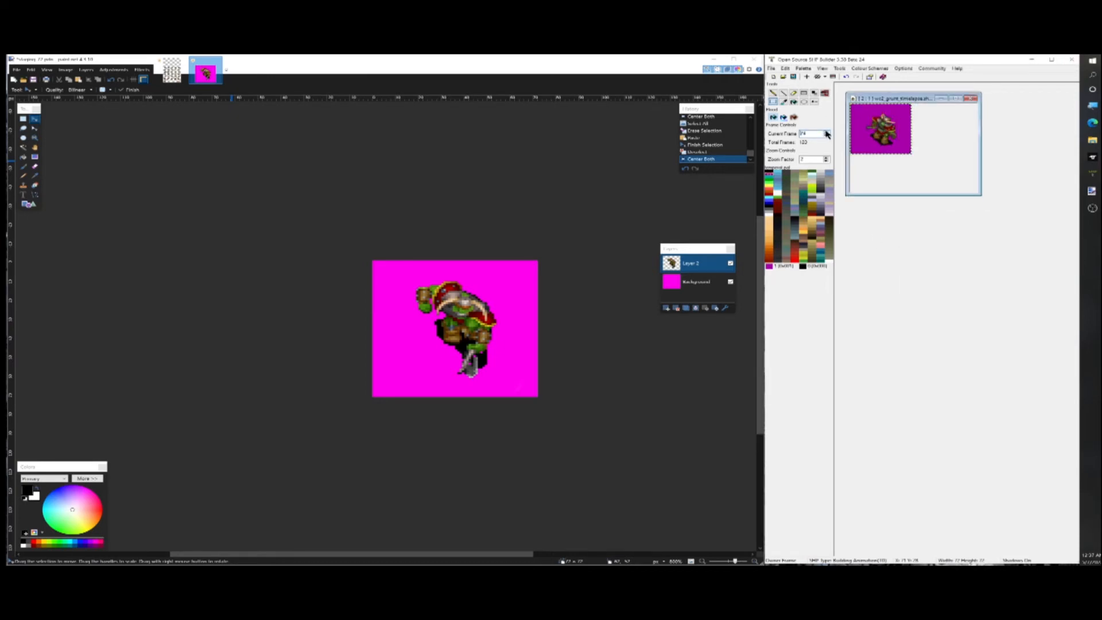
Step: Reverse the order of the copied attack frames 74 to 88
left_click(787, 68)
mouse_move(816, 93)
left_click(879, 112)
left_click_drag(181, 181, 908, 192)
key("Tab")
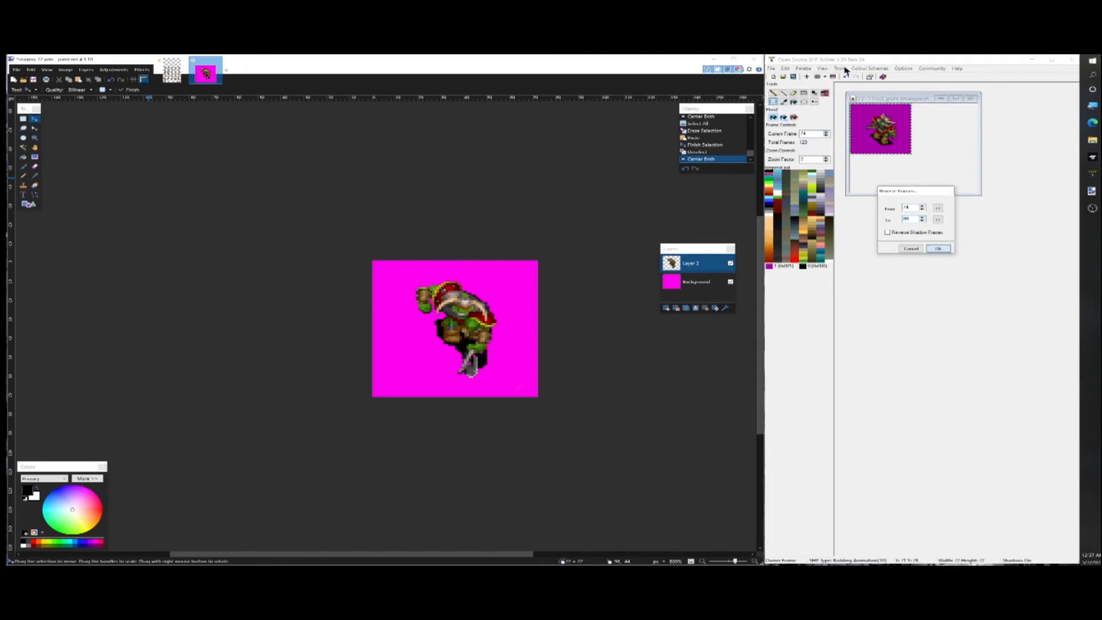
key("Return")
Step: Mirror only the range of copied attack frames starting at frame 74
left_click(842, 69)
mouse_move(869, 104)
left_click(905, 104)
left_click_drag(69, 68, 915, 249)
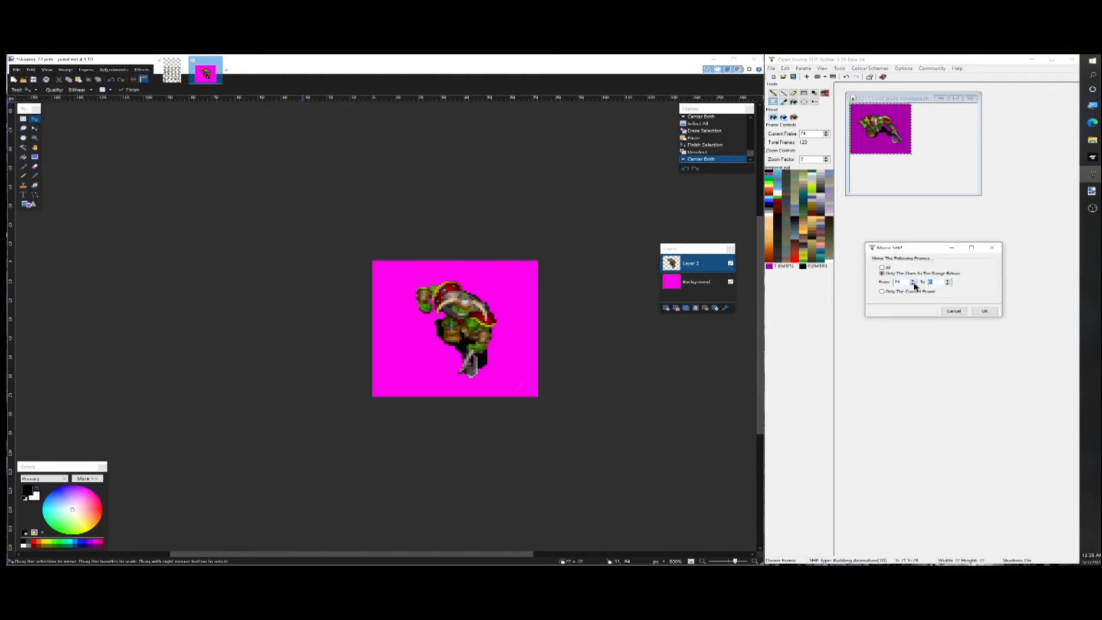
left_click(984, 311)
Step: Reverse the order of the first mirrored attack direction's frames, starting at frame 74
left_click(786, 68)
mouse_move(816, 93)
left_click(879, 113)
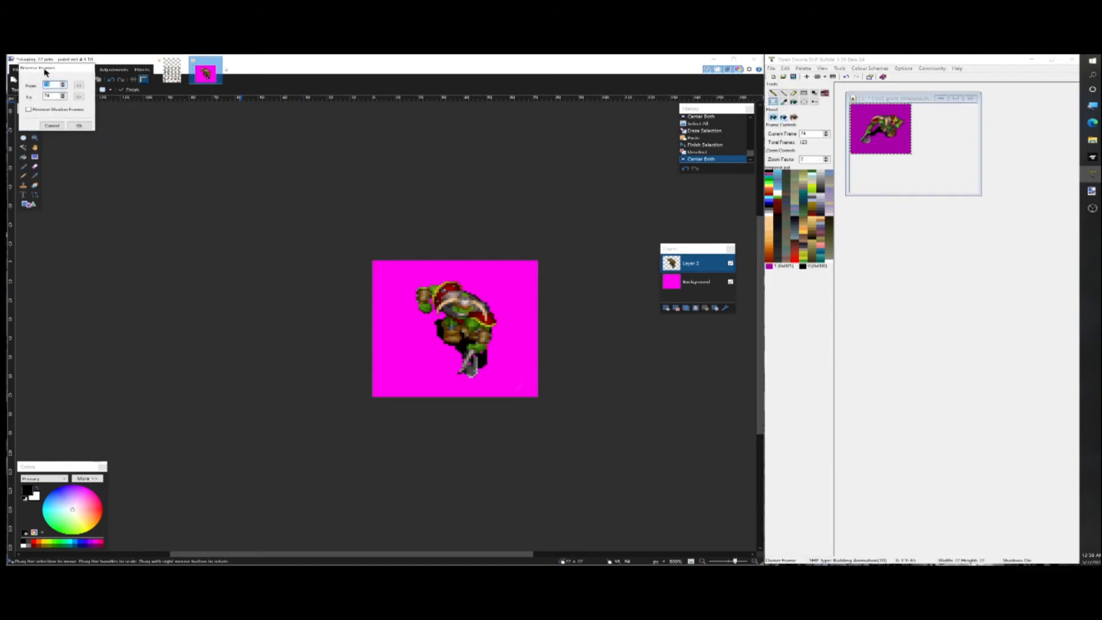
left_click_drag(50, 65, 926, 230)
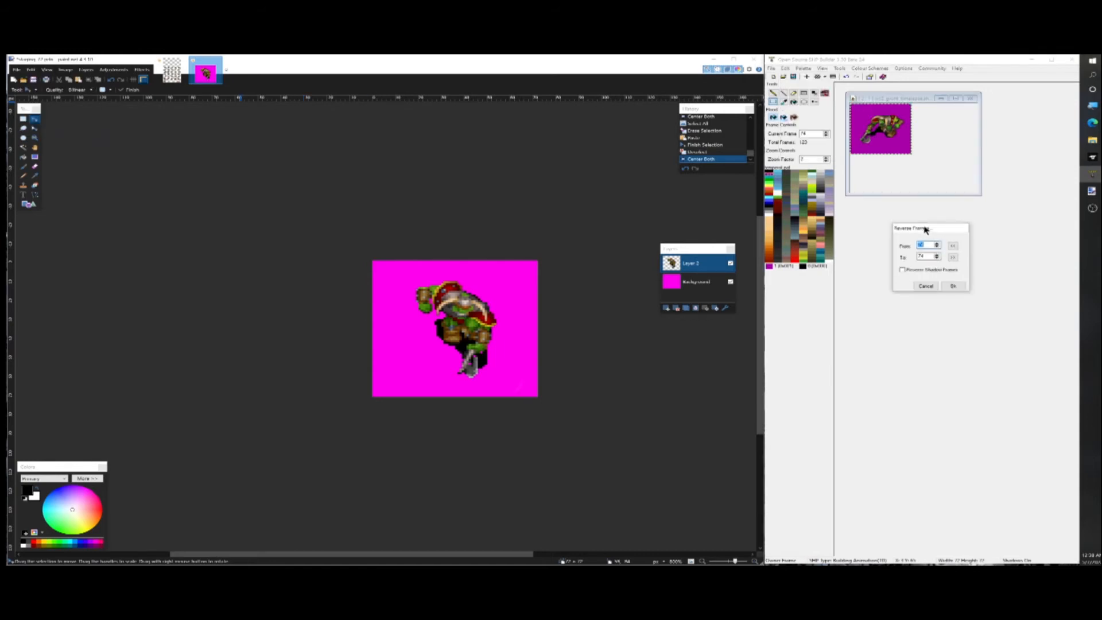
Step: Reverse the order of frames 79 to 83, the second mirrored attack direction
left_click(786, 68)
mouse_move(816, 93)
left_click(879, 112)
left_click_drag(72, 80, 962, 236)
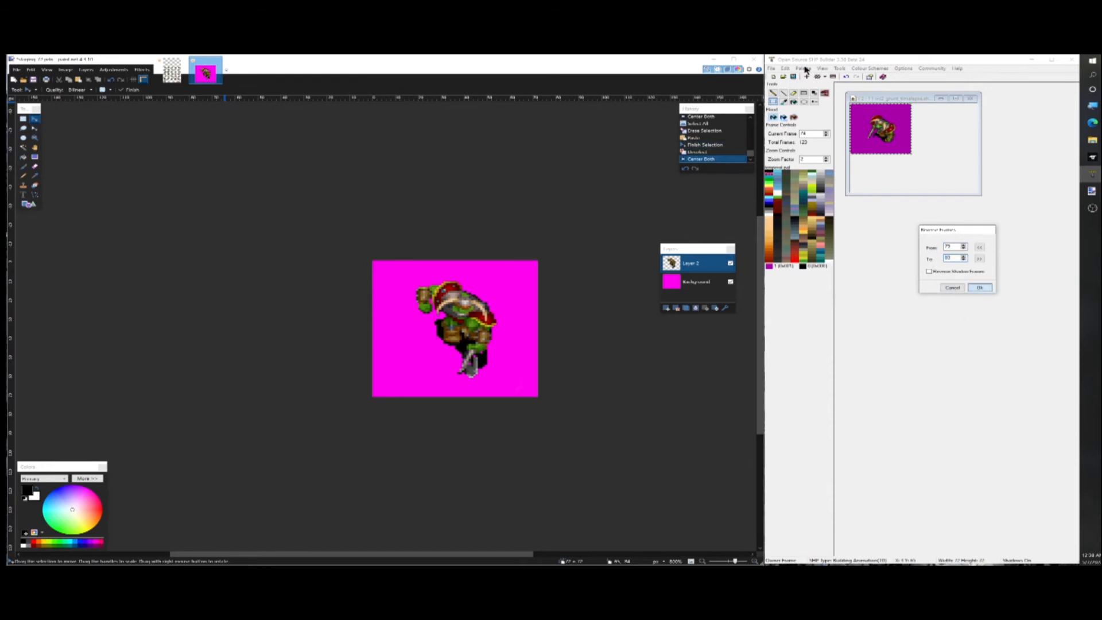
key("Return")
Step: Reverse the order of the last mirrored attack direction's frames
left_click(785, 68)
mouse_move(815, 93)
left_click(879, 113)
left_click_drag(76, 87, 1004, 240)
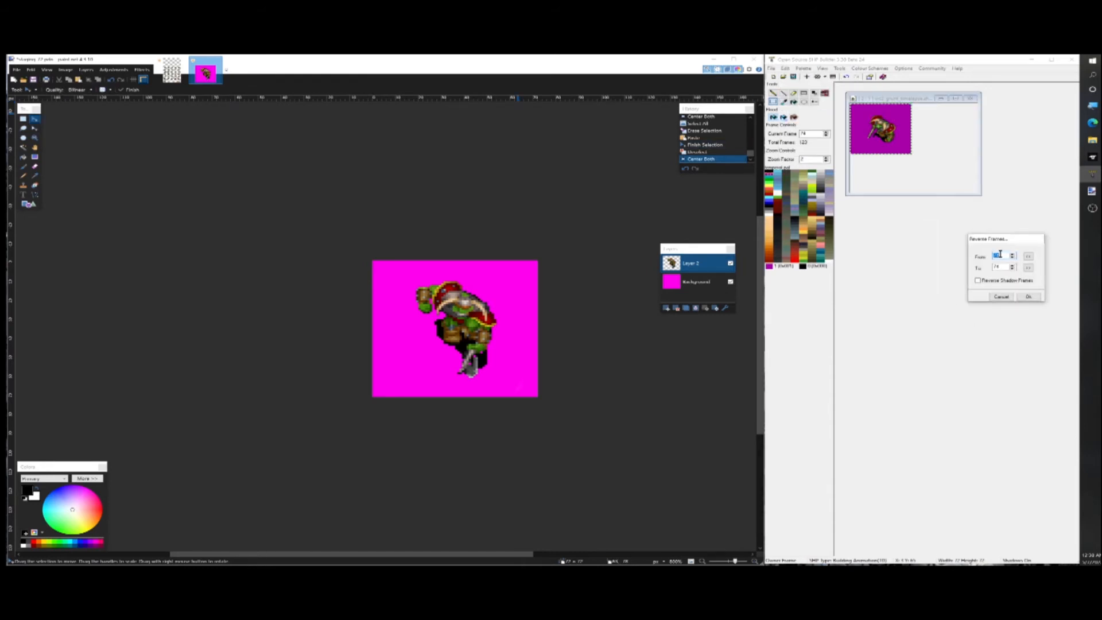
left_click(1029, 297)
Step: Step back and forth through the attack frames to check the sprite order and facing of each direction
left_click(826, 133)
left_click(827, 132)
left_click(827, 133)
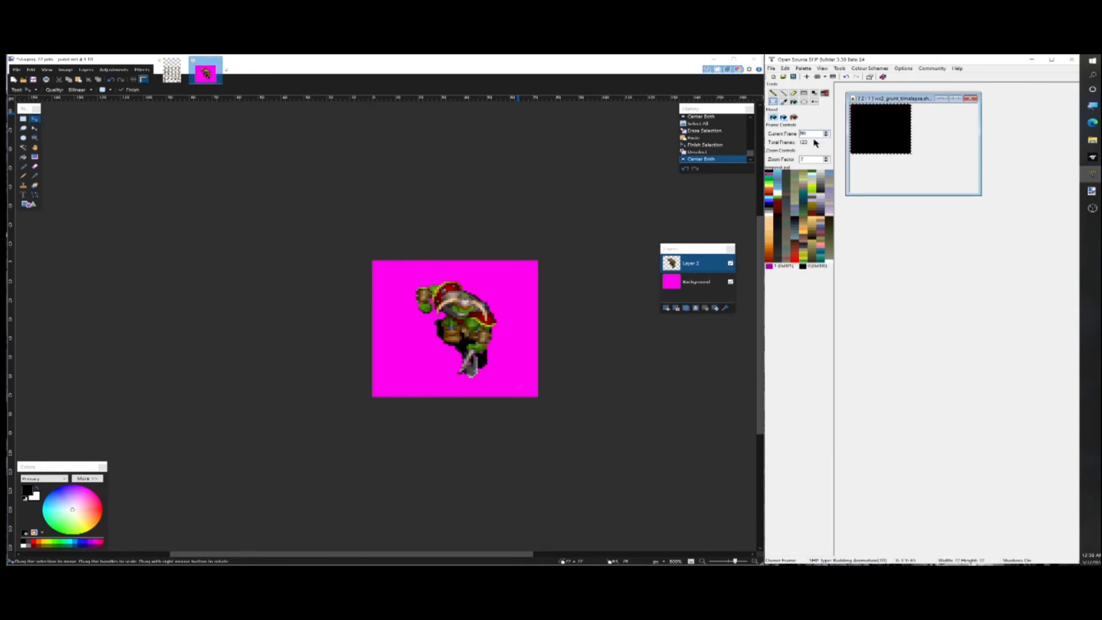
left_click(827, 134)
left_click(826, 134)
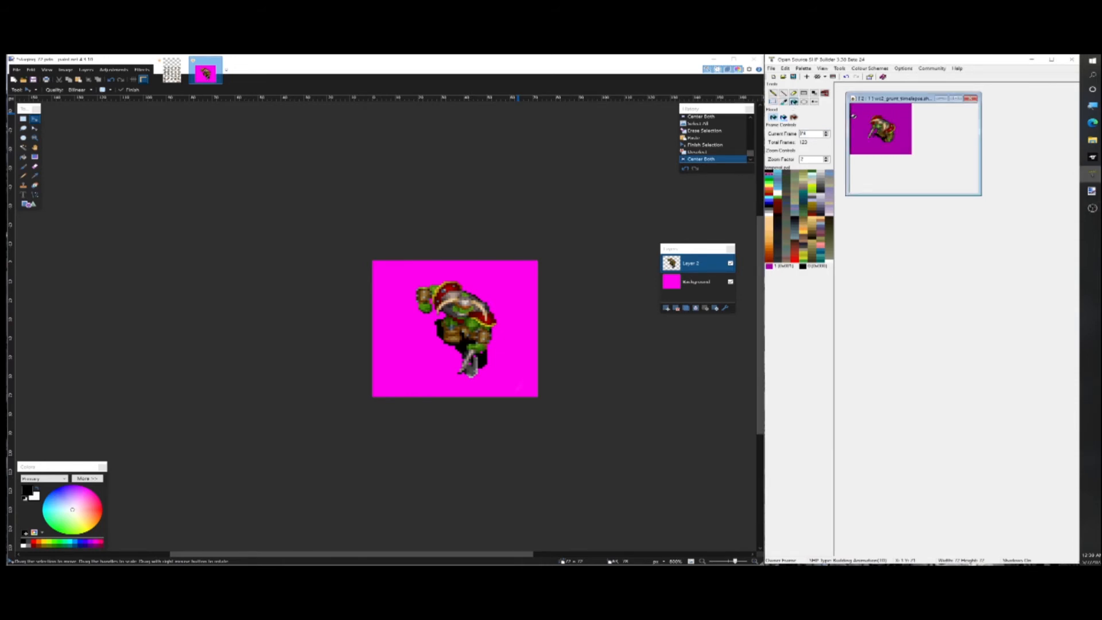
key("Up")
key("Up")
key("Up")
key("Up")
key("Up")
key("Up")
key("Up")
key("Down")
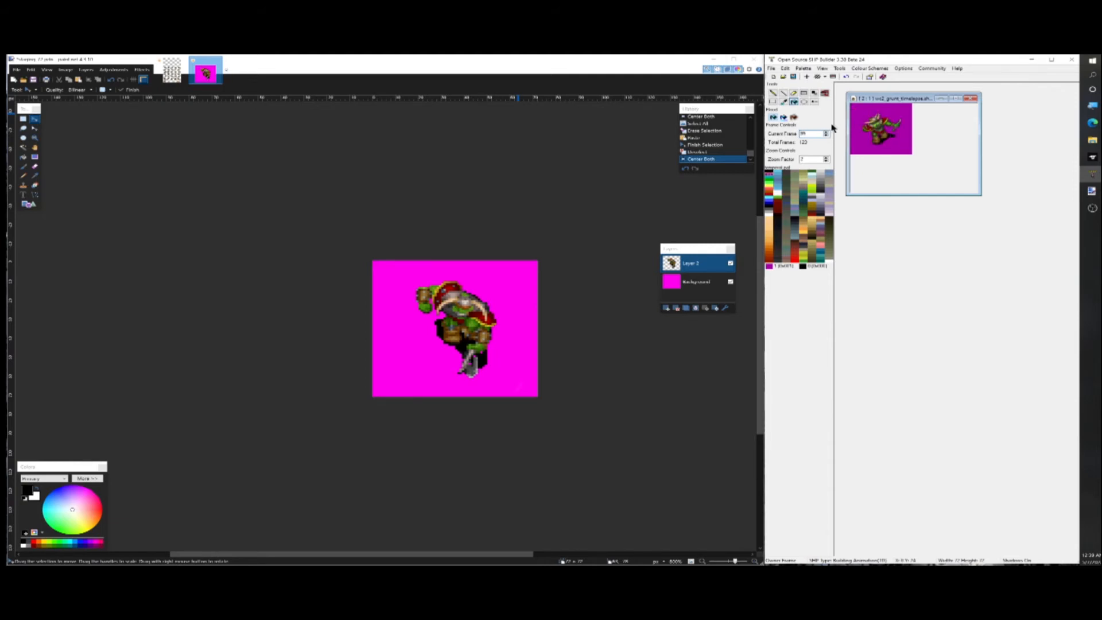
left_click(826, 133)
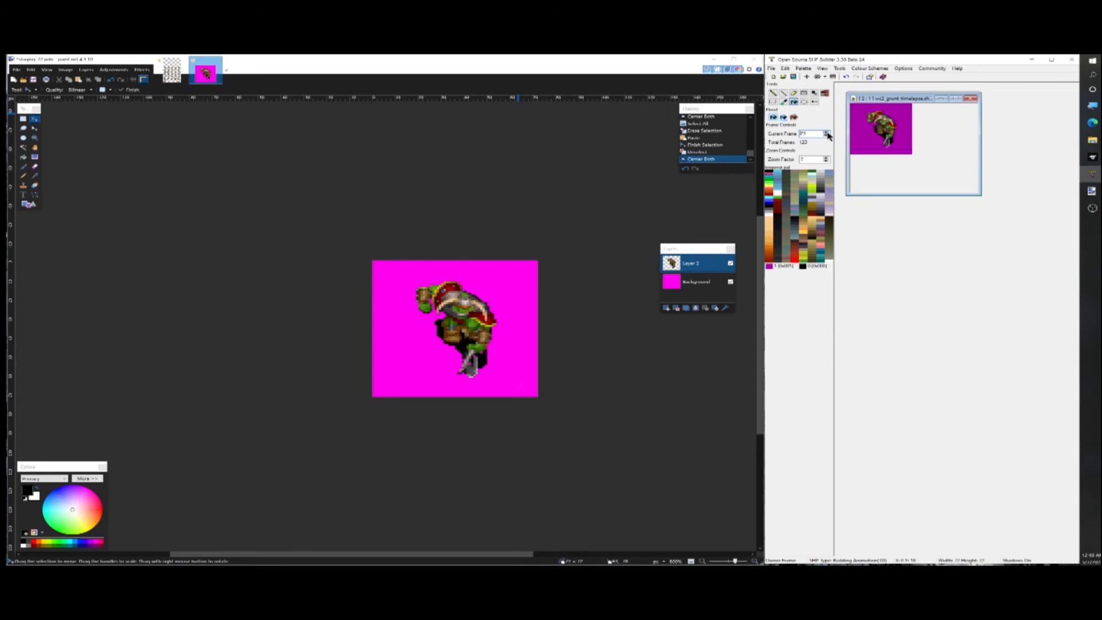
Step: Sample a colour on the grunt sprite in the attack frame and replace it with a team-colour palette shade
left_click(827, 132)
left_click(827, 132)
left_click(771, 68)
left_click(783, 103)
left_click(784, 101)
left_click(880, 142)
left_click(825, 93)
left_click(480, 293)
left_click(590, 402)
Step: Recolour three more sampled areas of the grunt sprite with the next team-colour palette shades
left_click(884, 128)
left_click(824, 93)
left_click(479, 302)
left_click(591, 402)
left_click(885, 129)
left_click(824, 93)
left_click(479, 310)
left_click(590, 402)
left_click(886, 129)
left_click(825, 93)
left_click(479, 316)
left_click(591, 402)
Step: Copy a death sprite from the sheet, stage it on the magenta canvas, and paste it into the next free SHP frame
left_click(827, 132)
left_click(826, 132)
left_click(826, 136)
left_click(827, 131)
left_click(826, 132)
left_click(172, 70)
key("s")
left_click_drag(438, 428, 507, 480)
key("ctrl+c")
left_click(205, 70)
key("ctrl+v")
left_click(885, 129)
key("ctrl+v")
Step: Stage the fallen grunt sprite from the sheet on the magenta canvas and paste it into the following SHP frame
left_click(826, 132)
left_click(171, 70)
left_click_drag(182, 475, 251, 531)
key("ctrl+c")
left_click(205, 70)
key("ctrl+a")
left_click(886, 129)
key("ctrl+v")
Step: Return to an earlier frame, sample a colour from its image, and apply a colour replacement to it
left_click(827, 135)
left_click(826, 136)
left_click(827, 135)
left_click(784, 101)
left_click(891, 136)
left_click(814, 102)
left_click_drag(565, 217, 945, 219)
left_click(967, 404)
Step: Apply another colour replacement from an earlier frame, turning the magenta background black
left_click(826, 135)
left_click(827, 136)
left_click(814, 102)
left_click_drag(565, 216, 935, 236)
left_click(958, 420)
Step: Delete the unused empty frames from frame 91 to the end of the SHP
left_click(826, 131)
left_click(827, 131)
left_click(826, 131)
left_click(785, 69)
left_click(804, 139)
left_click(965, 277)
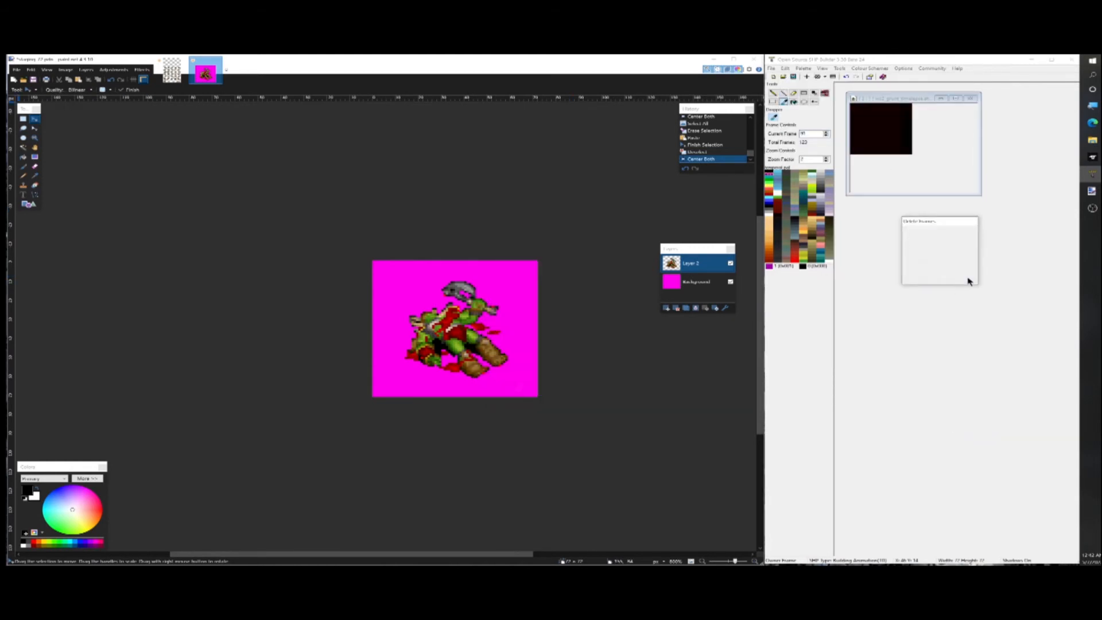
Step: Go back to frame 1 and step through the walk frames to check the finished animation
left_click_drag(817, 133, 735, 145)
type("1")
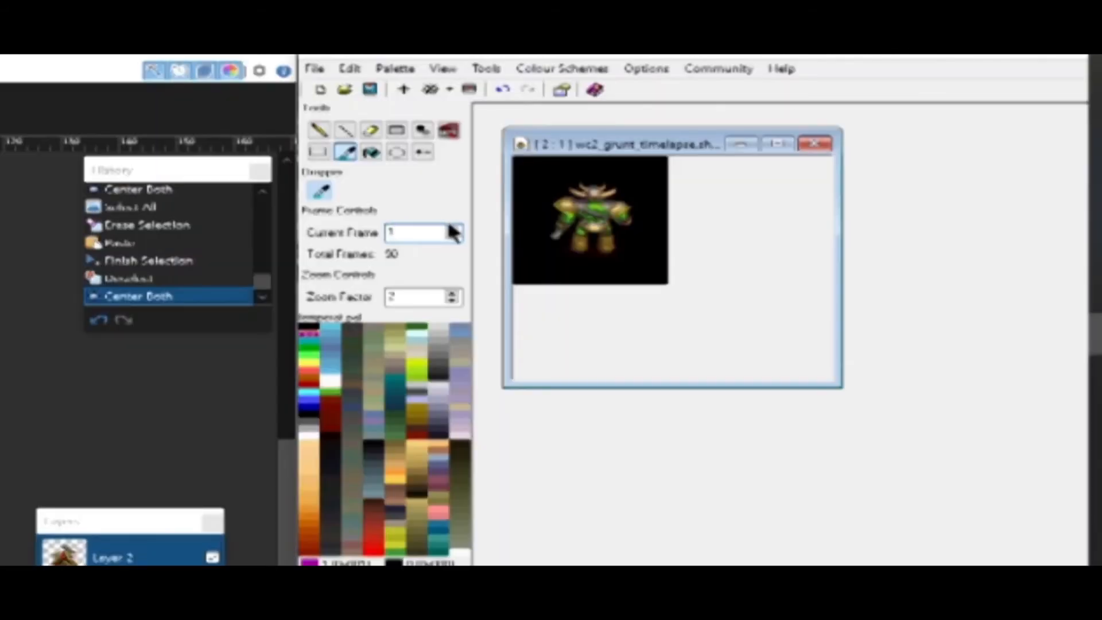
left_click(453, 229)
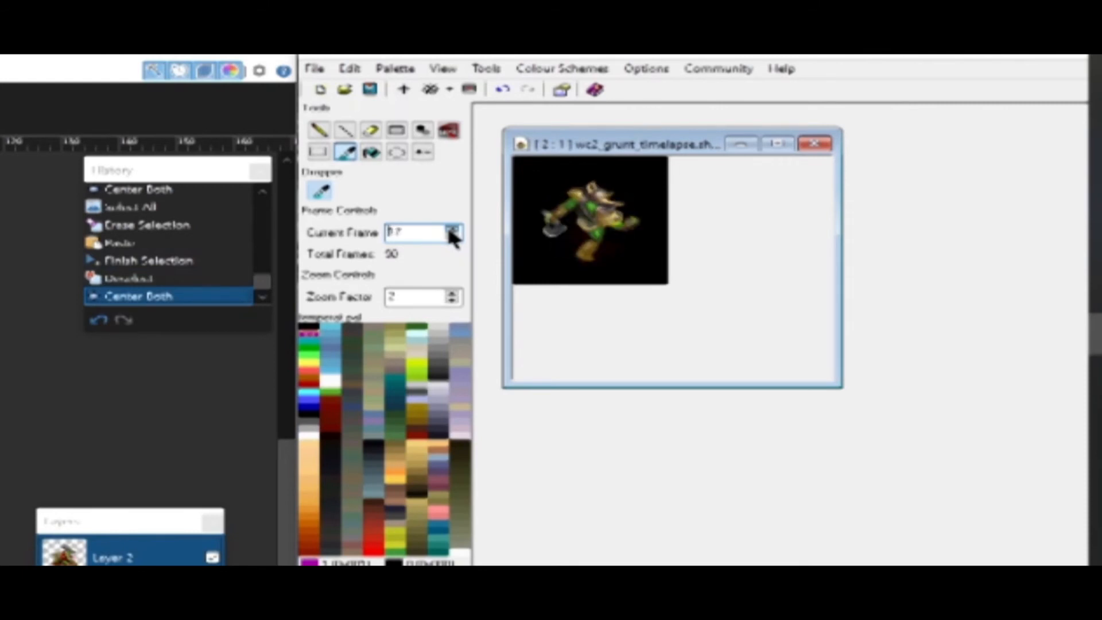